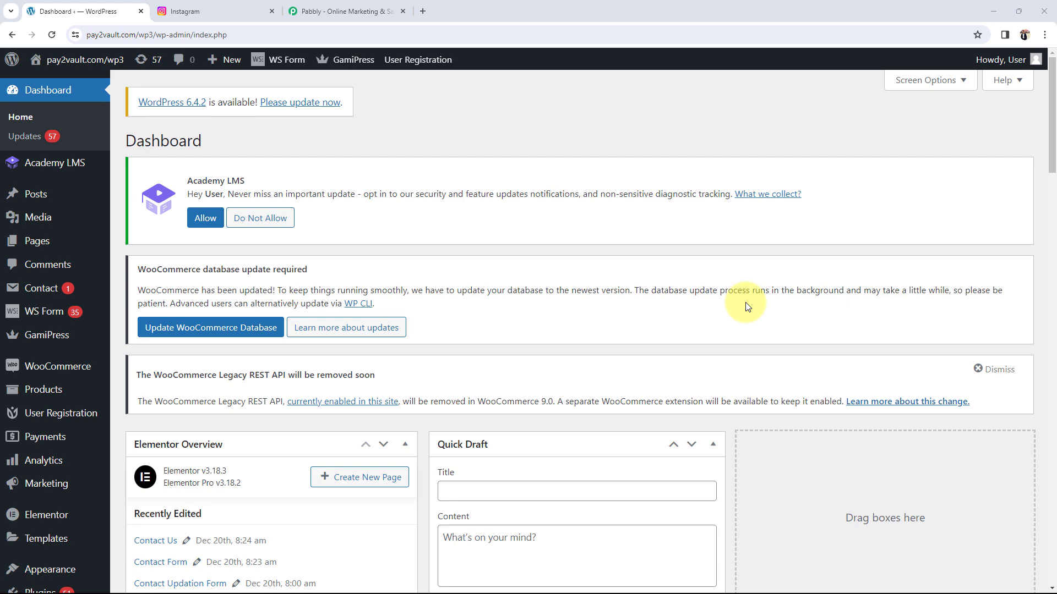
left_click(234, 6)
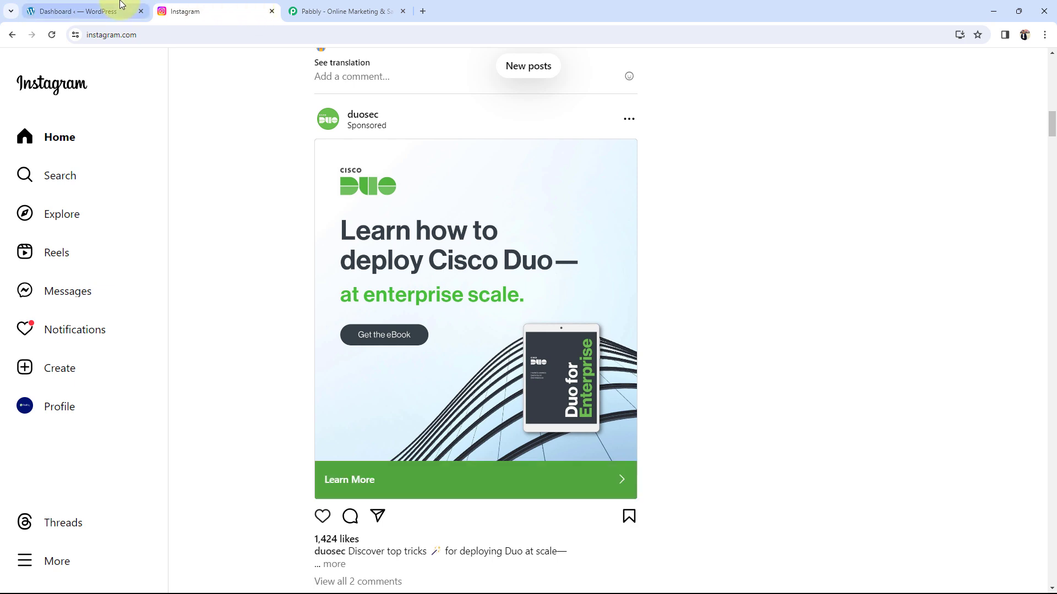
left_click(92, 10)
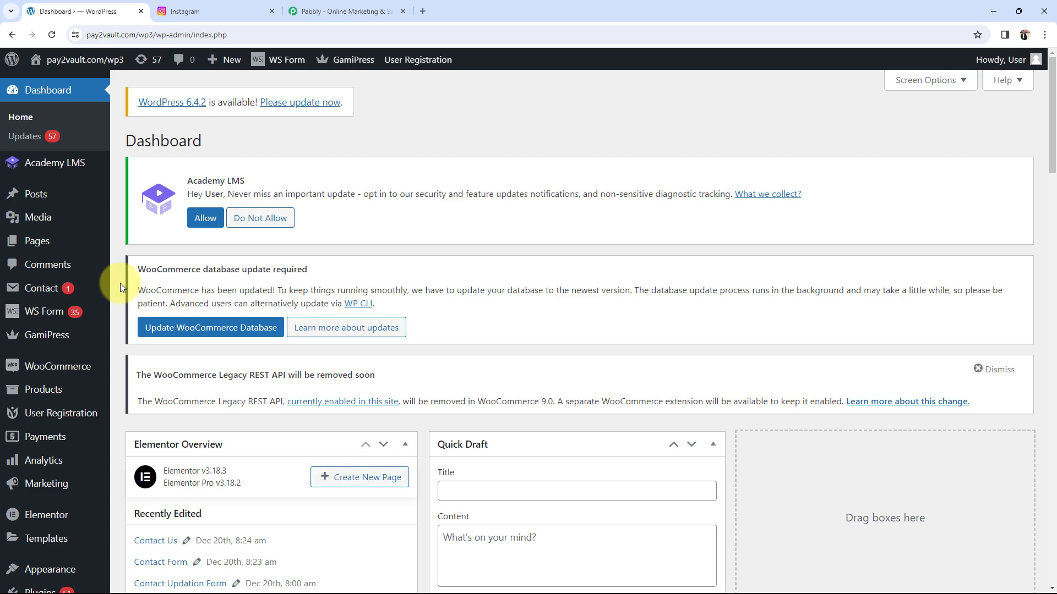
Step: Switch to the Pabbly website, sign in to the account and open Pabbly Connect
left_click(353, 11)
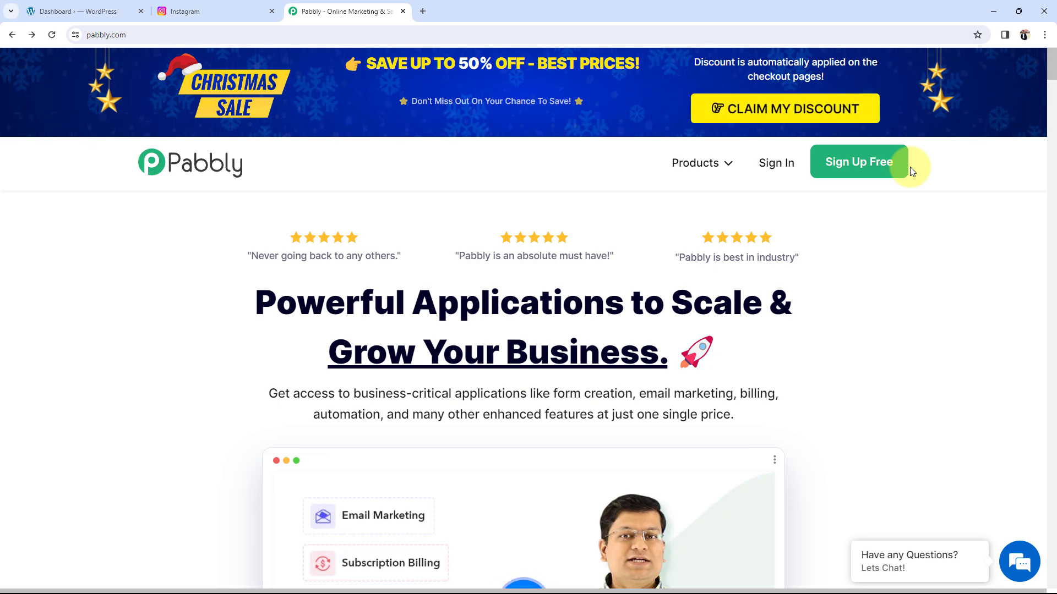
left_click(776, 163)
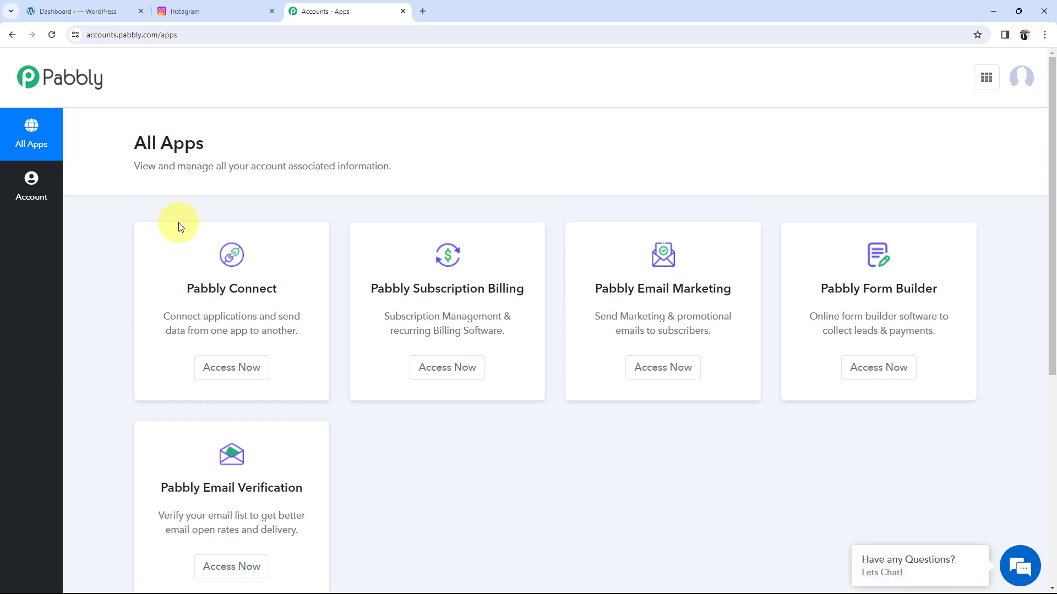
left_click_drag(187, 289, 278, 288)
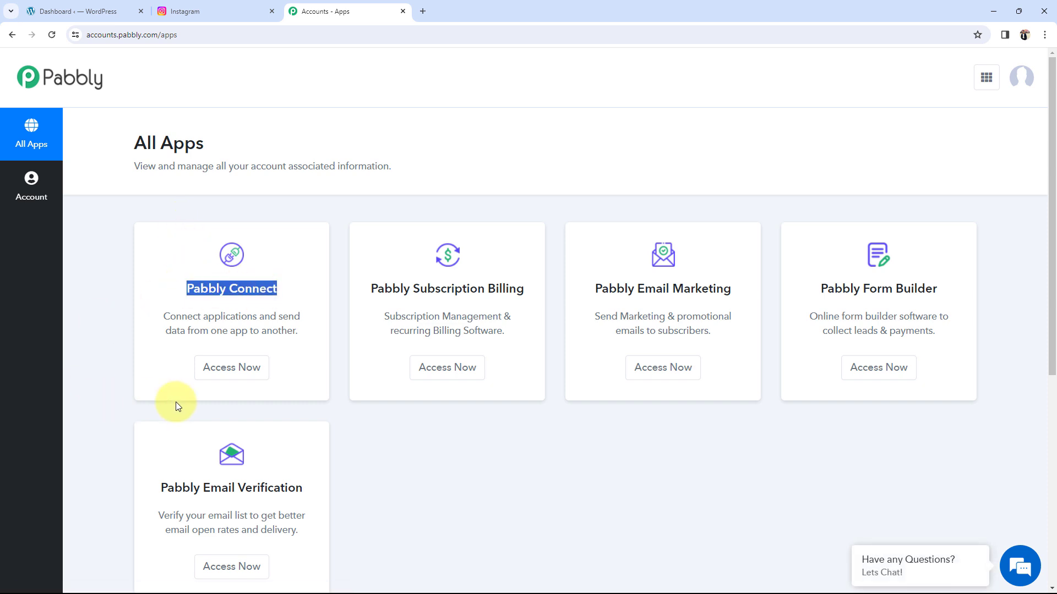
left_click(217, 376)
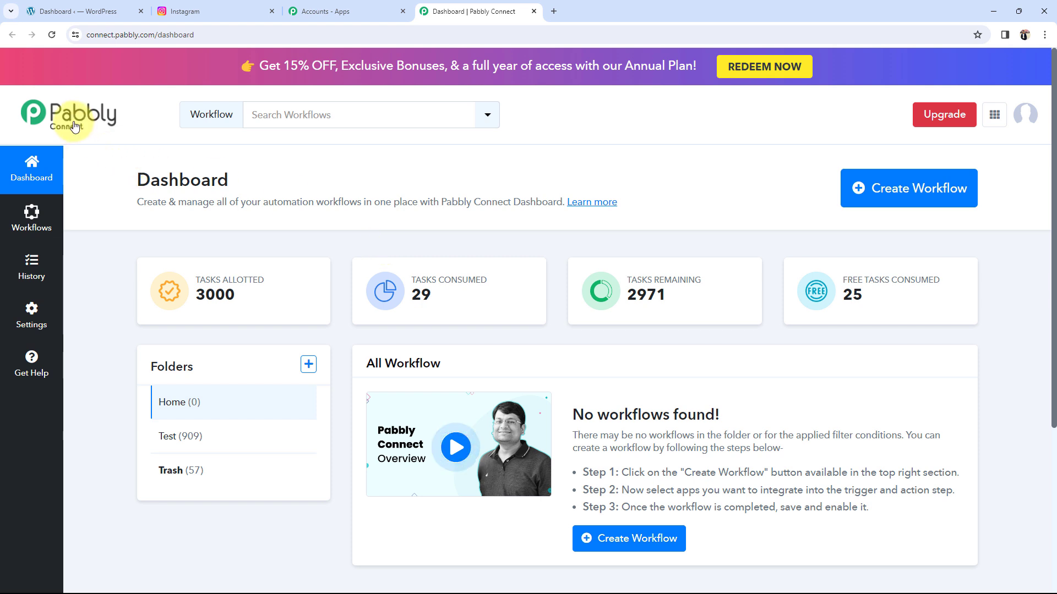
left_click_drag(132, 179, 217, 179)
left_click(118, 182)
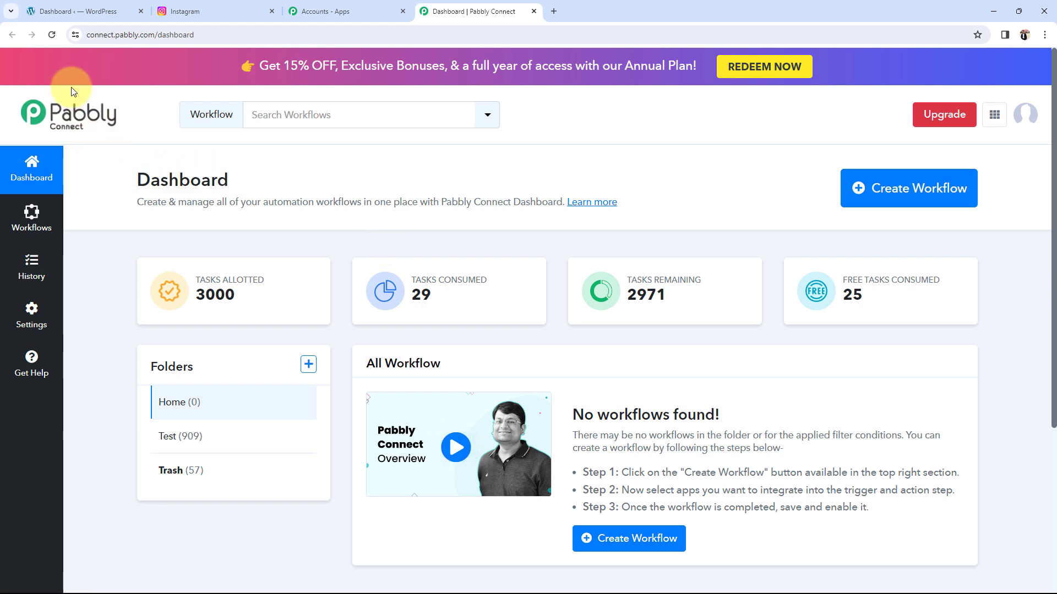
left_click_drag(131, 179, 234, 181)
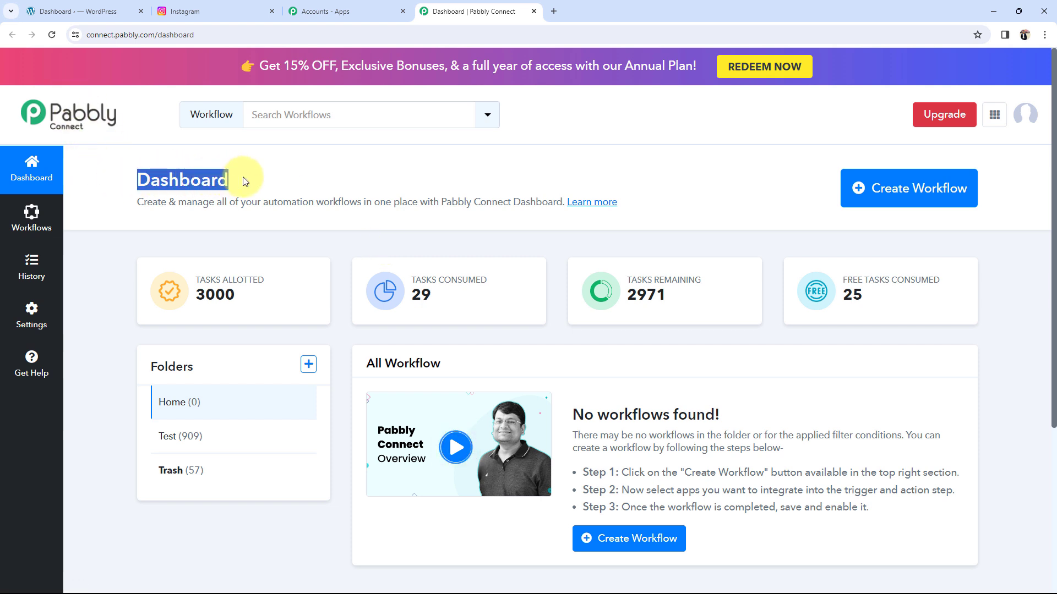
left_click(245, 178)
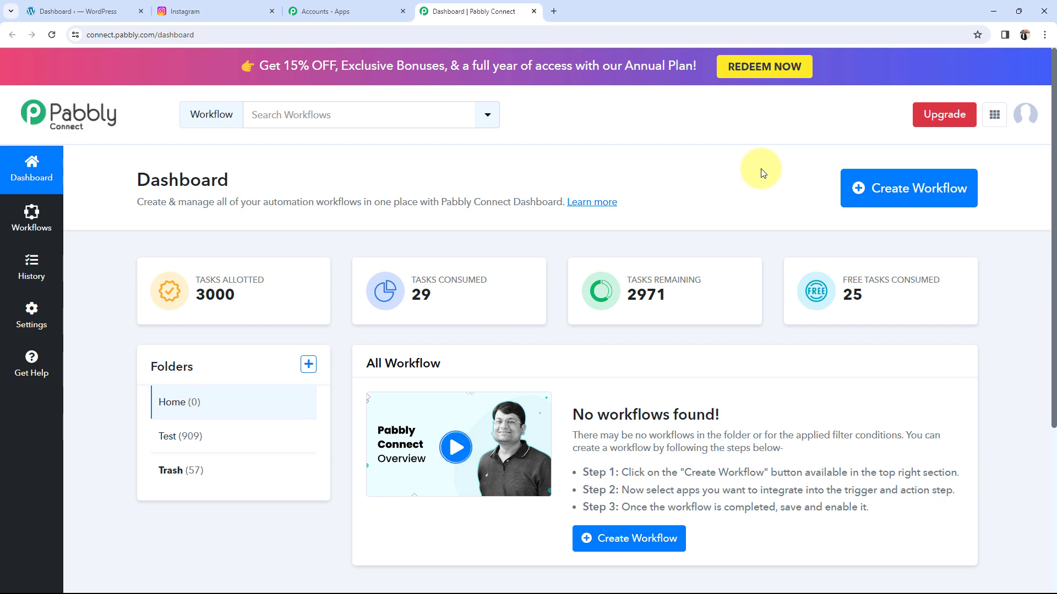
Step: Create a workflow named "Share WordPress Posts on Instagram Automatically" in the Home folder and collapse its trigger step
left_click(862, 189)
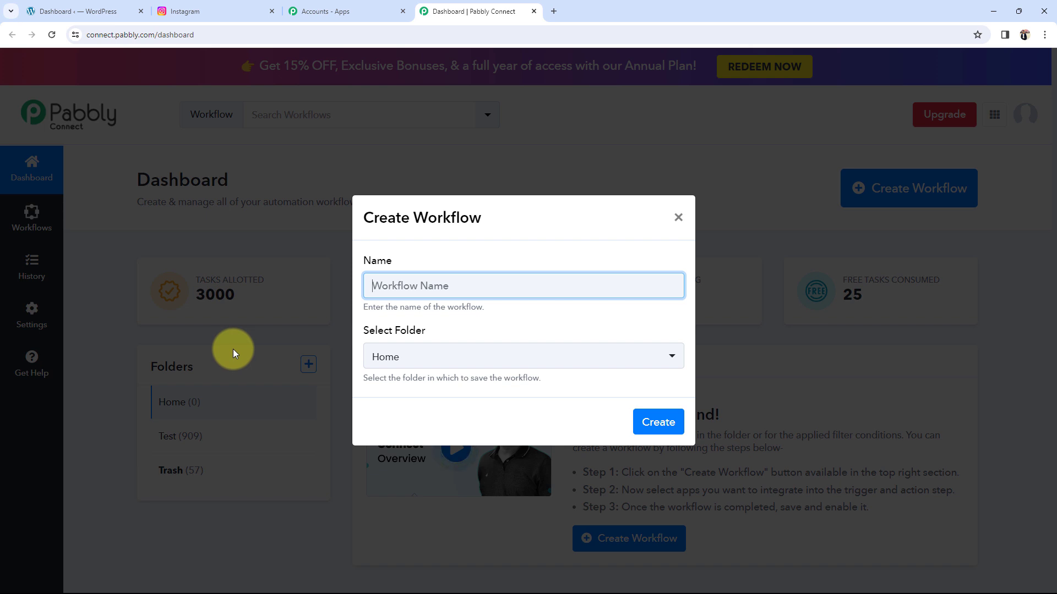
type("Share WordPress Posts on Instagram Automatically")
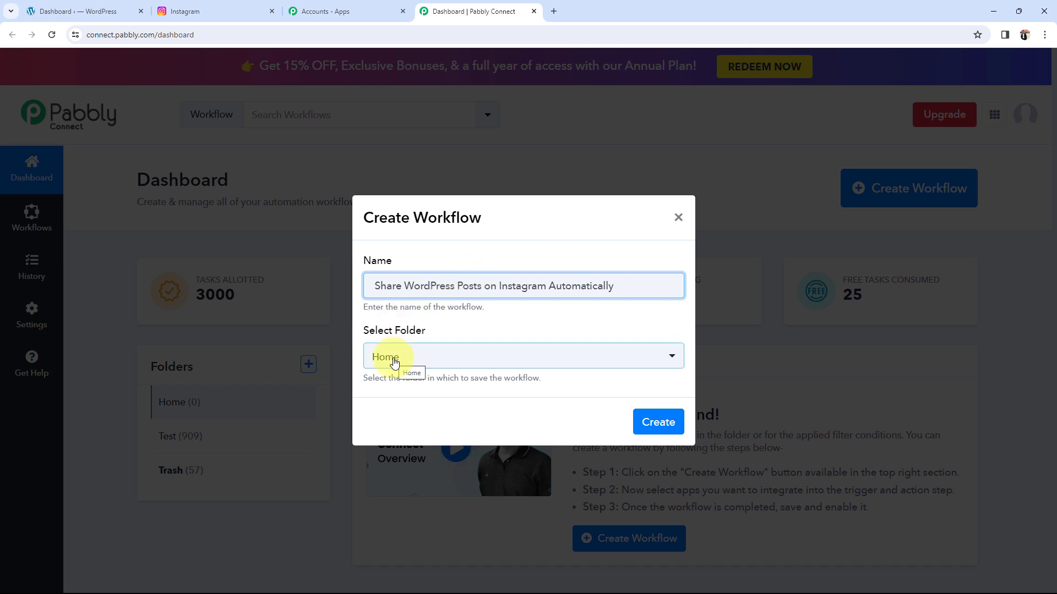
left_click(651, 420)
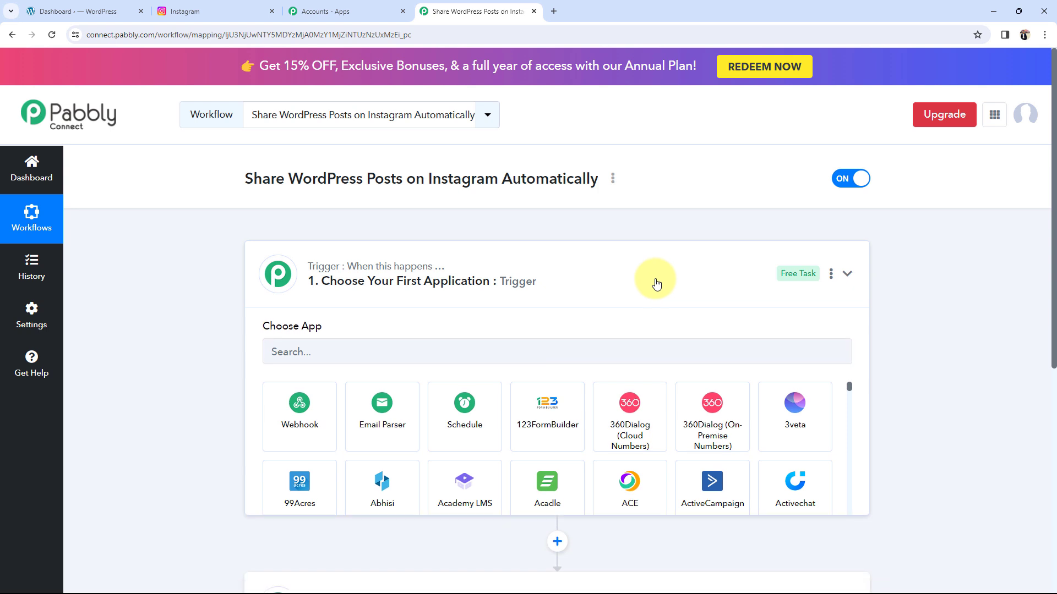
left_click(656, 284)
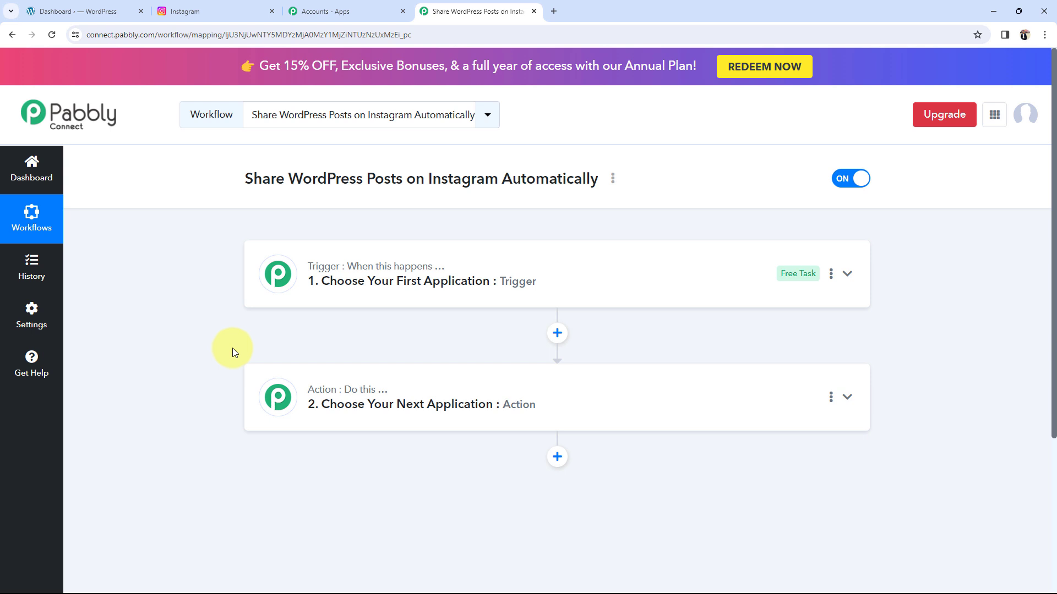
left_click(88, 11)
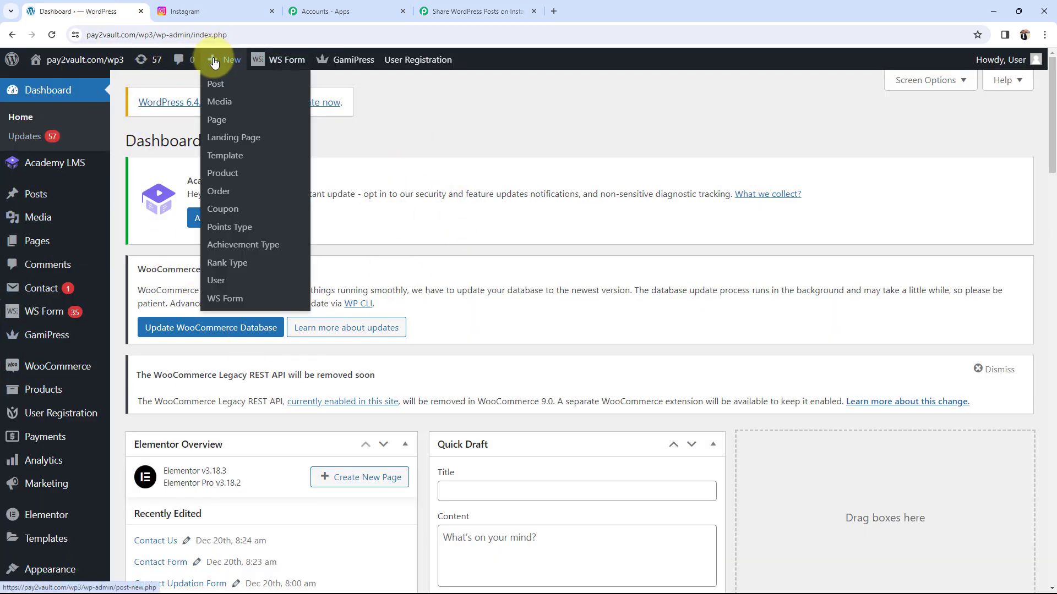
left_click(225, 5)
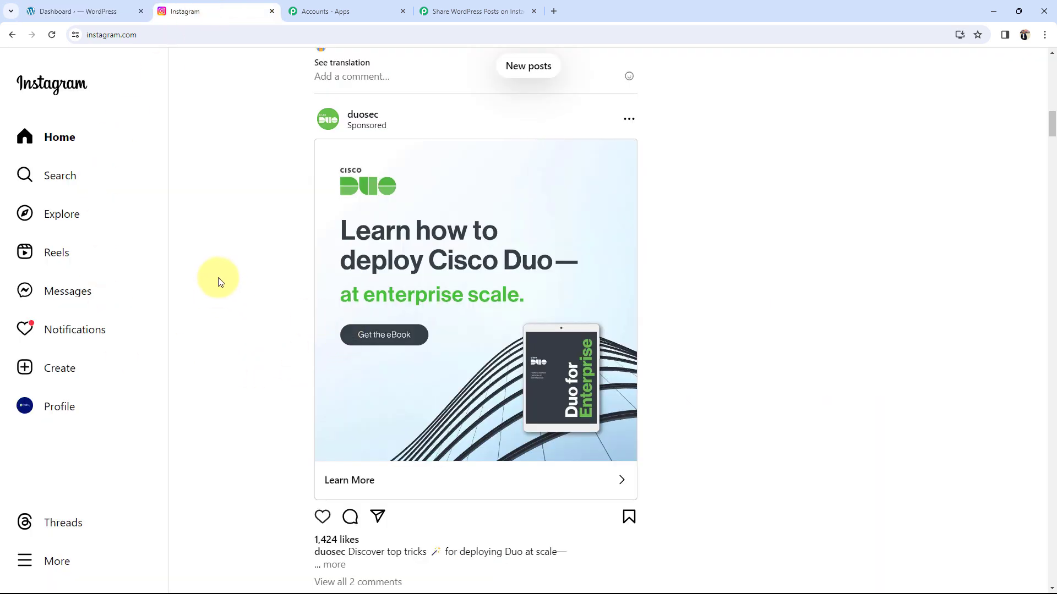
left_click(56, 11)
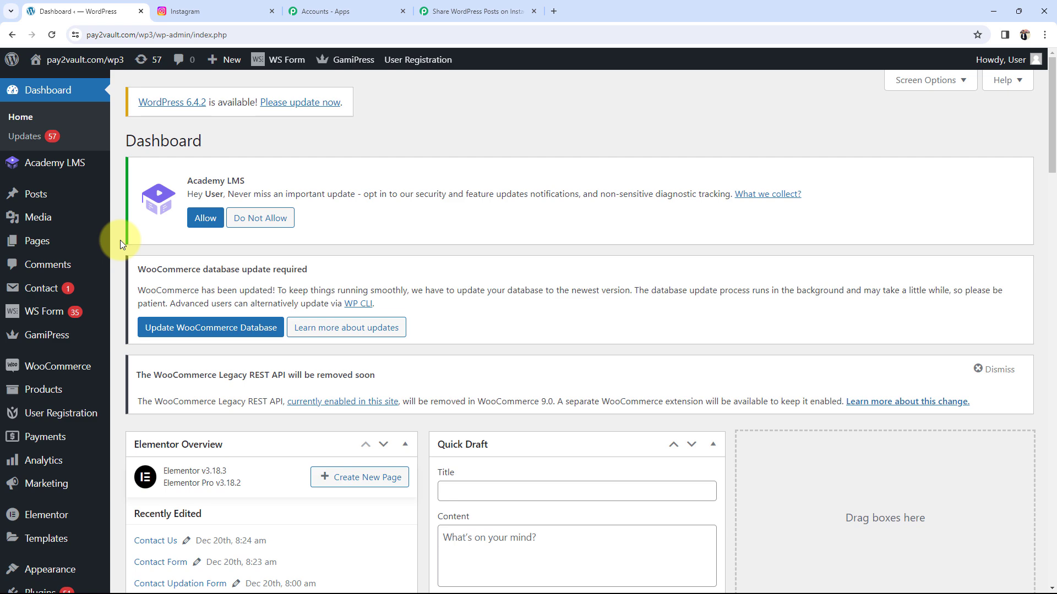
Step: Switch back to the Pabbly Connect workflow and set its trigger to WordPress with the New Post Published event
left_click(440, 11)
left_click(342, 275)
left_click(295, 357)
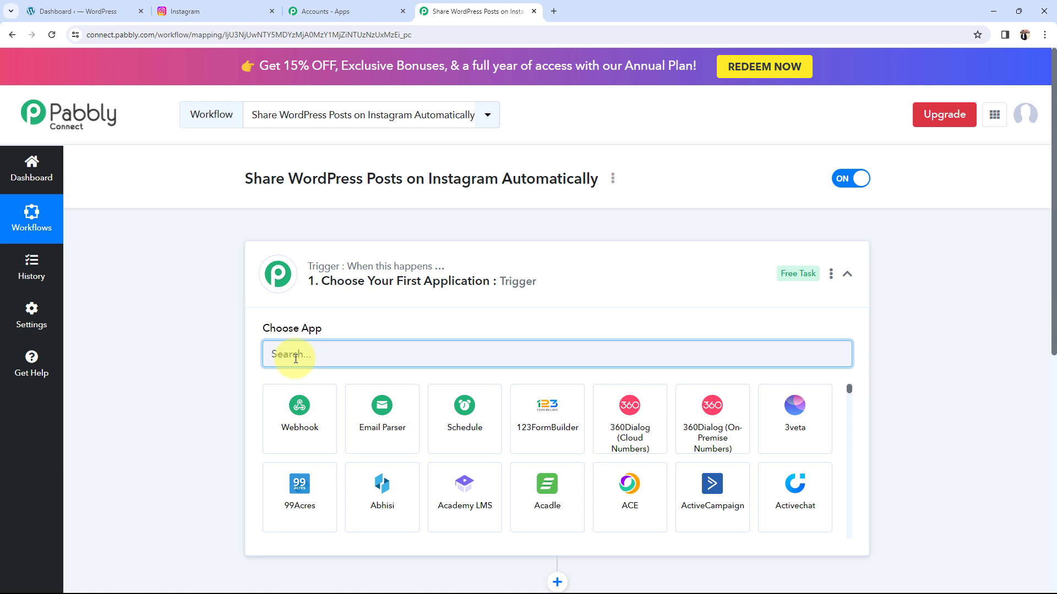
type("word")
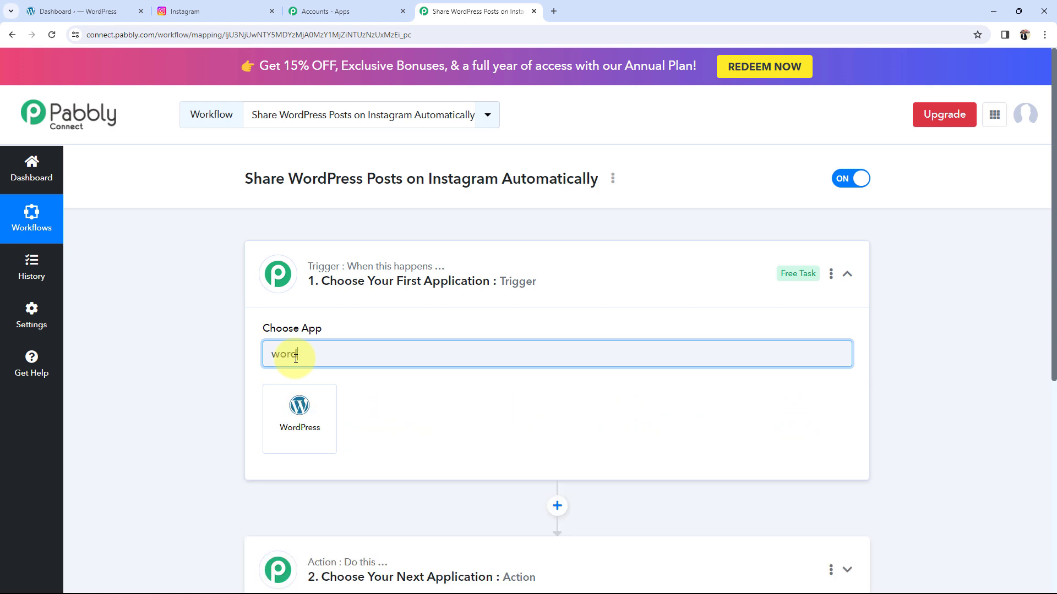
left_click(298, 405)
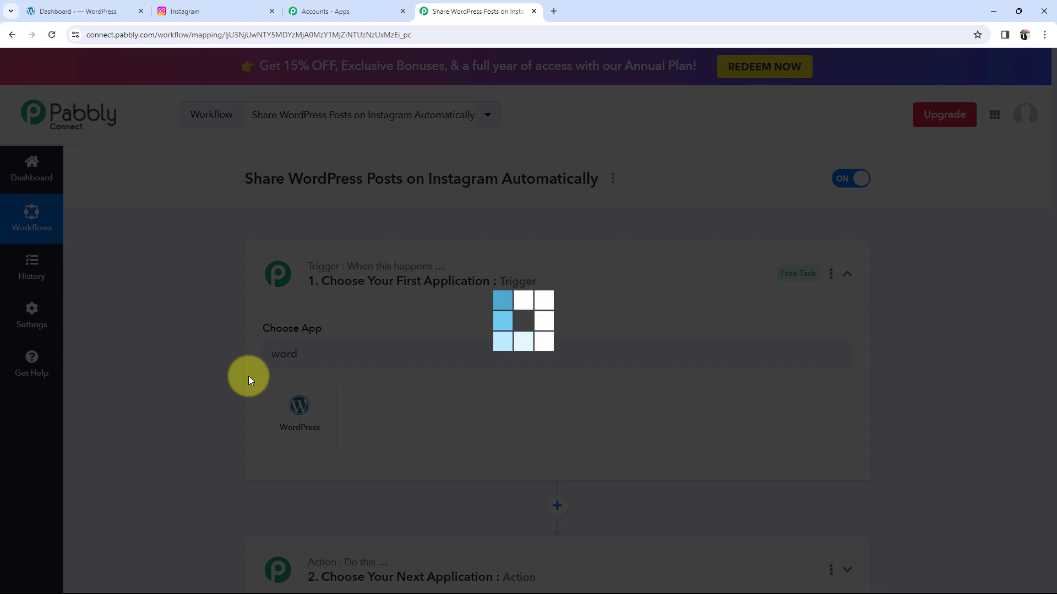
left_click(287, 414)
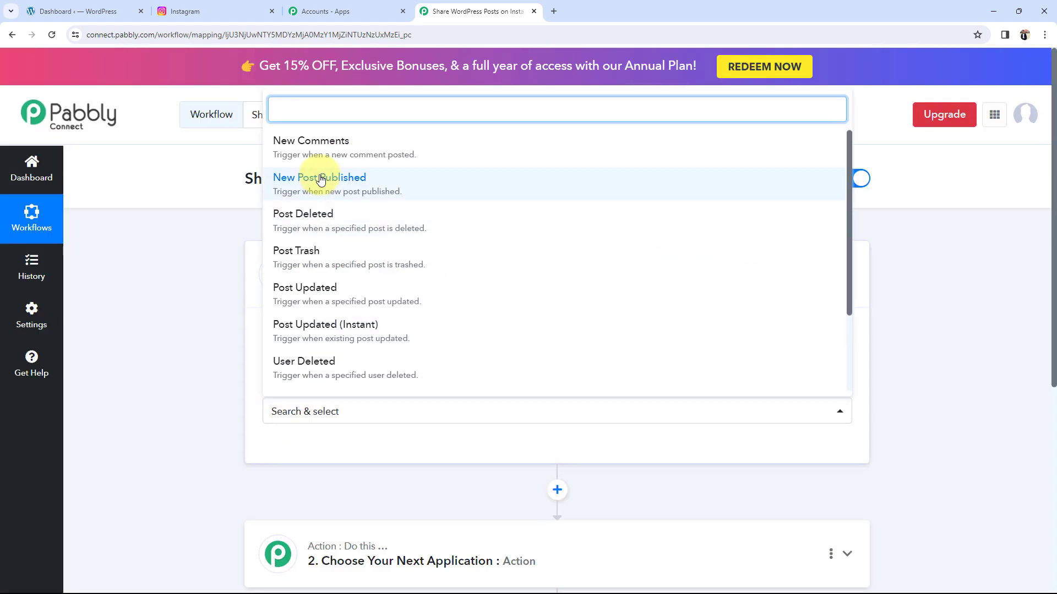
left_click(278, 187)
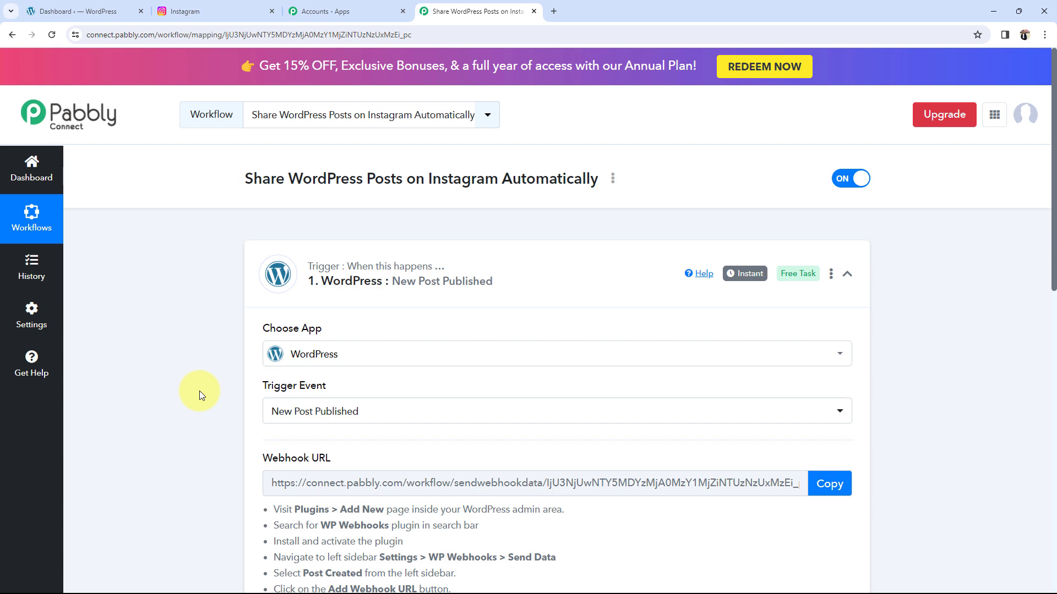
Step: Set the workflow's action to Instagram for Business with the Publish Photo event and collapse the action step
scroll(199, 391, "down", 10)
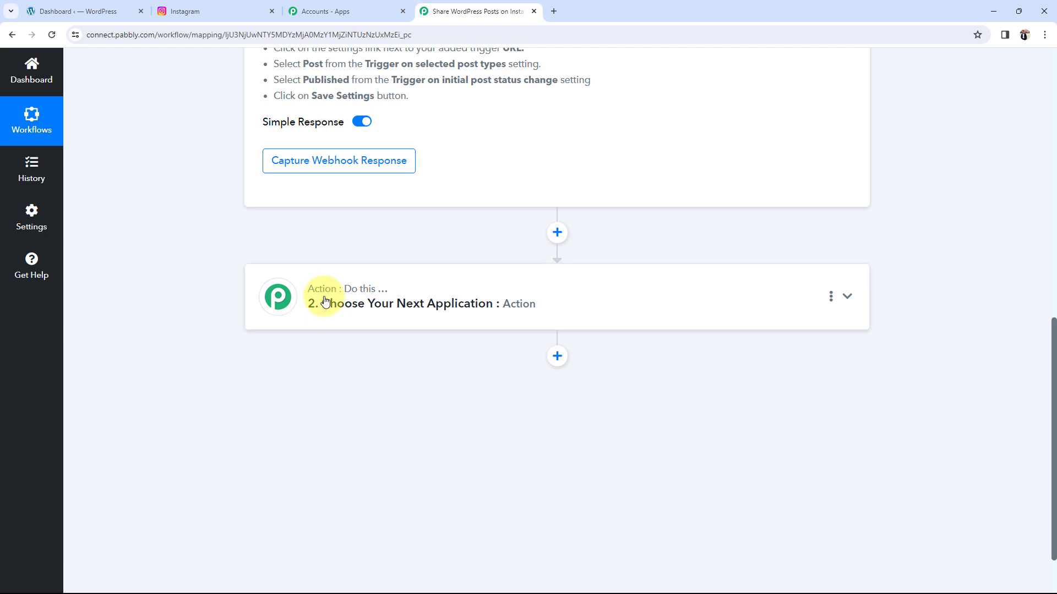
left_click(325, 300)
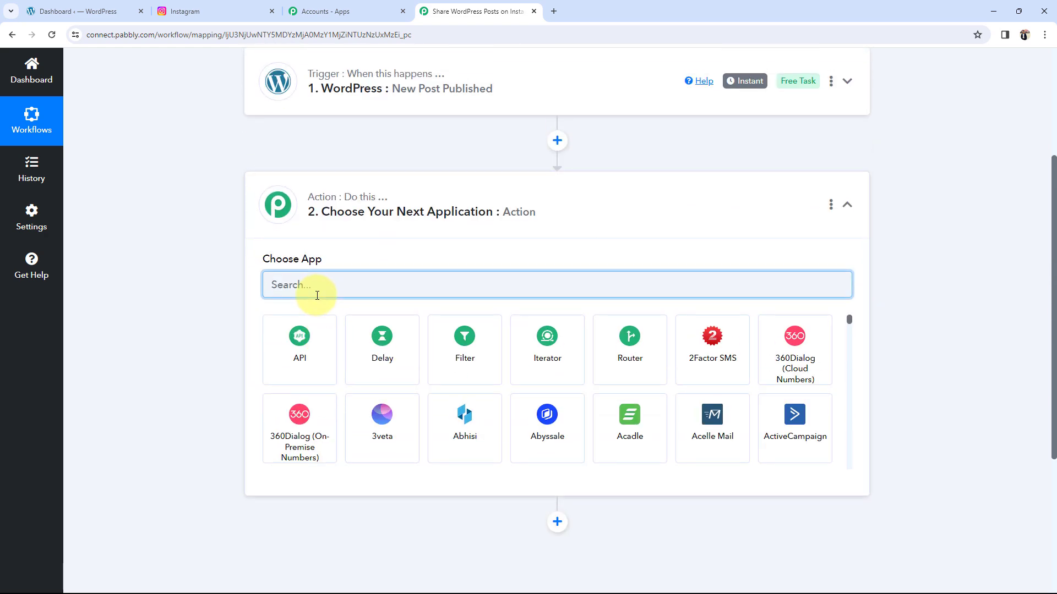
type("insta")
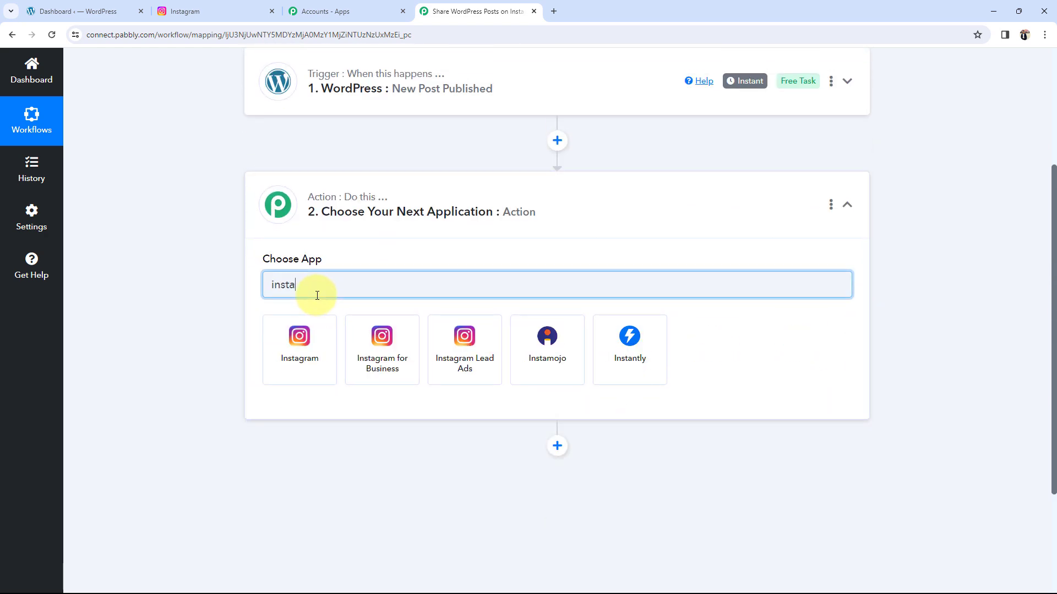
left_click(356, 338)
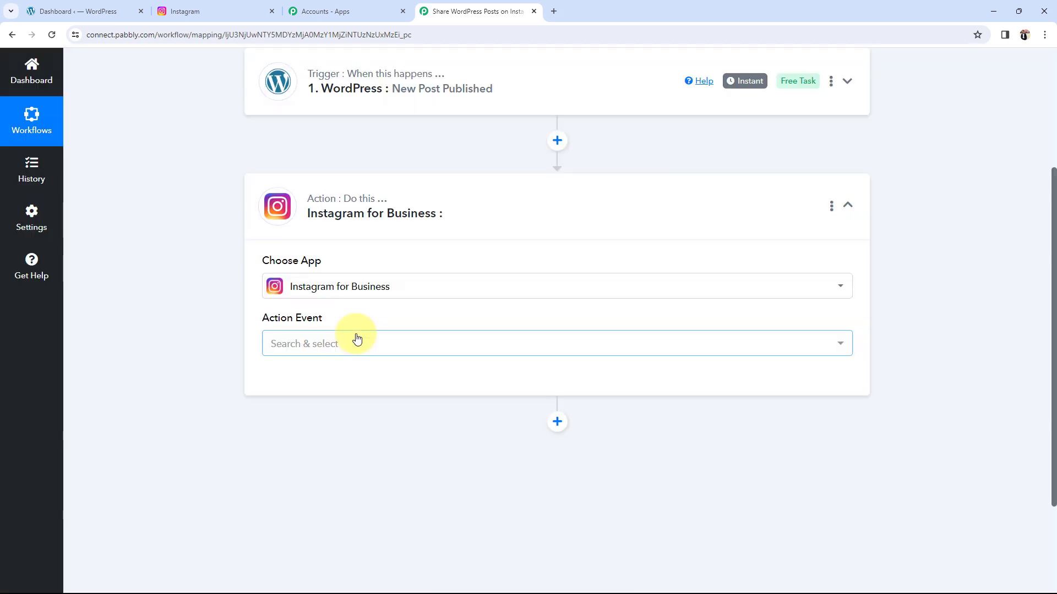
left_click(302, 343)
left_click(290, 412)
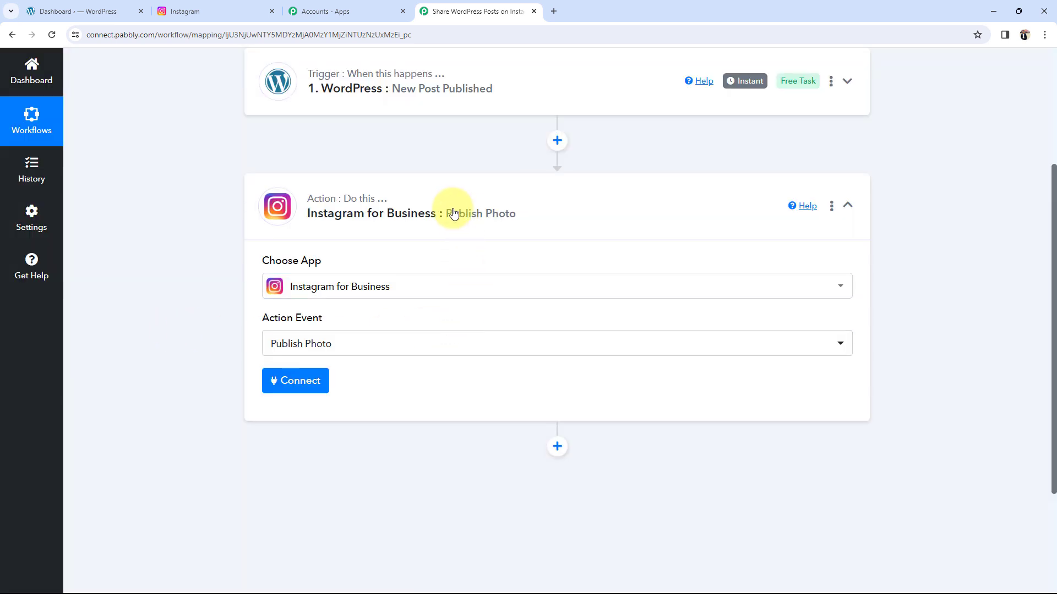
left_click(445, 209)
scroll(203, 300, "up", 4)
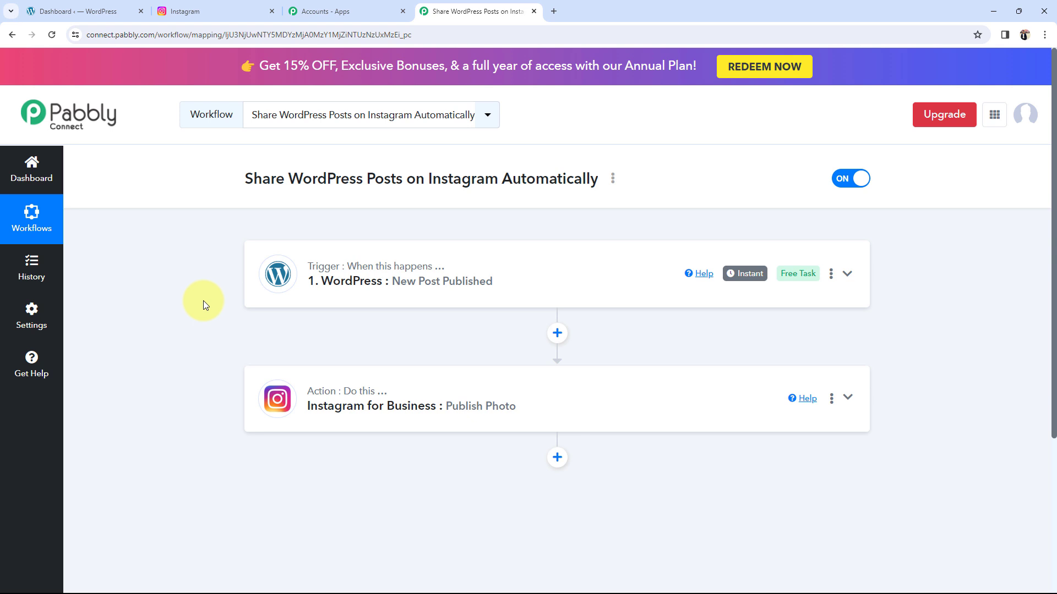
Step: Expand the WordPress trigger step and read through its webhook URL and setup instructions
left_click(320, 289)
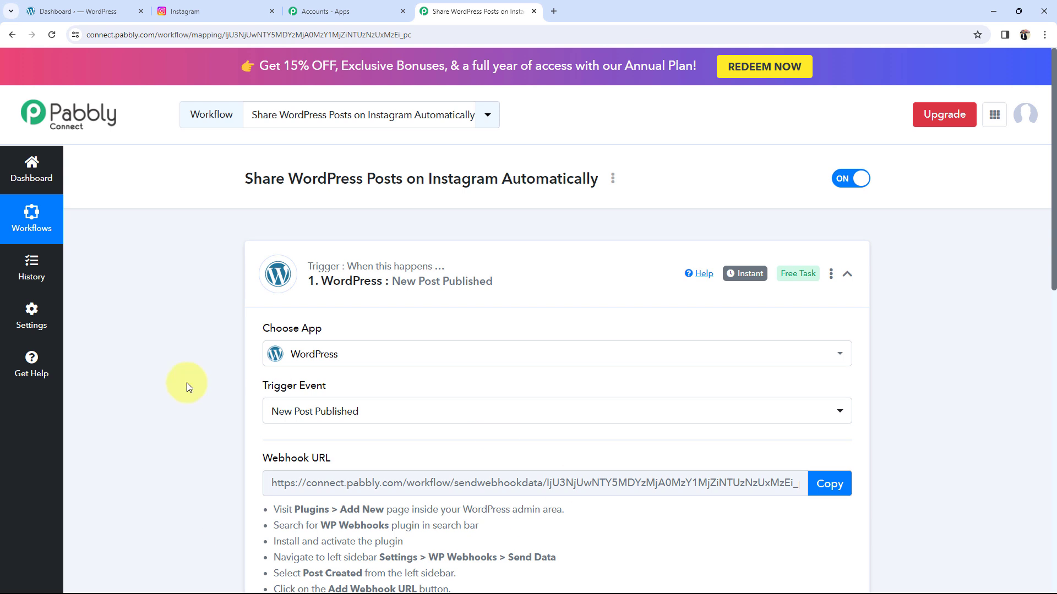
scroll(144, 443, "down", 3)
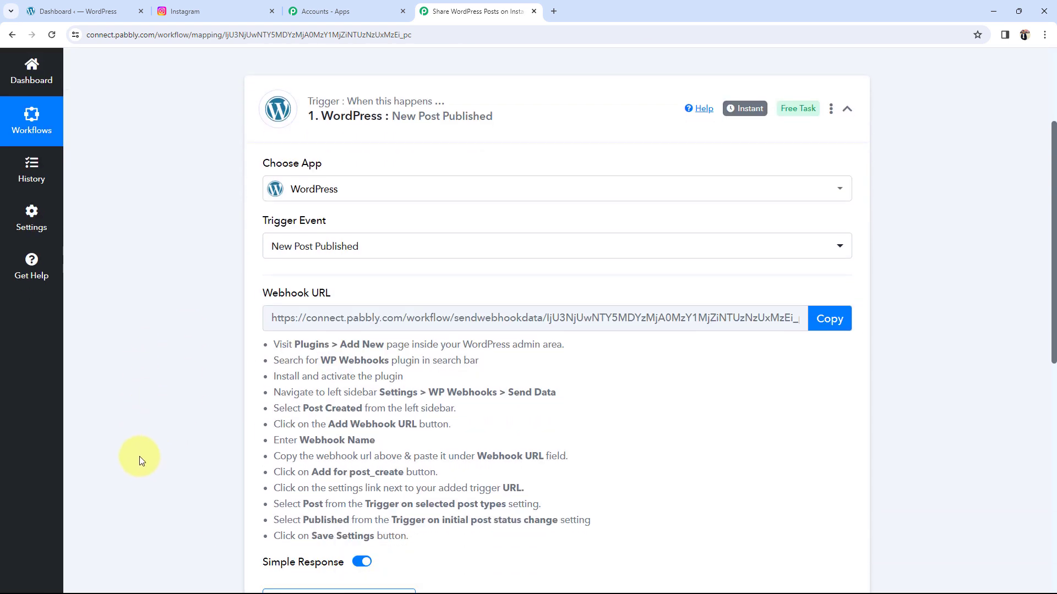
mouse_move(265, 298)
left_click_drag(265, 298, 330, 298)
left_click(205, 312)
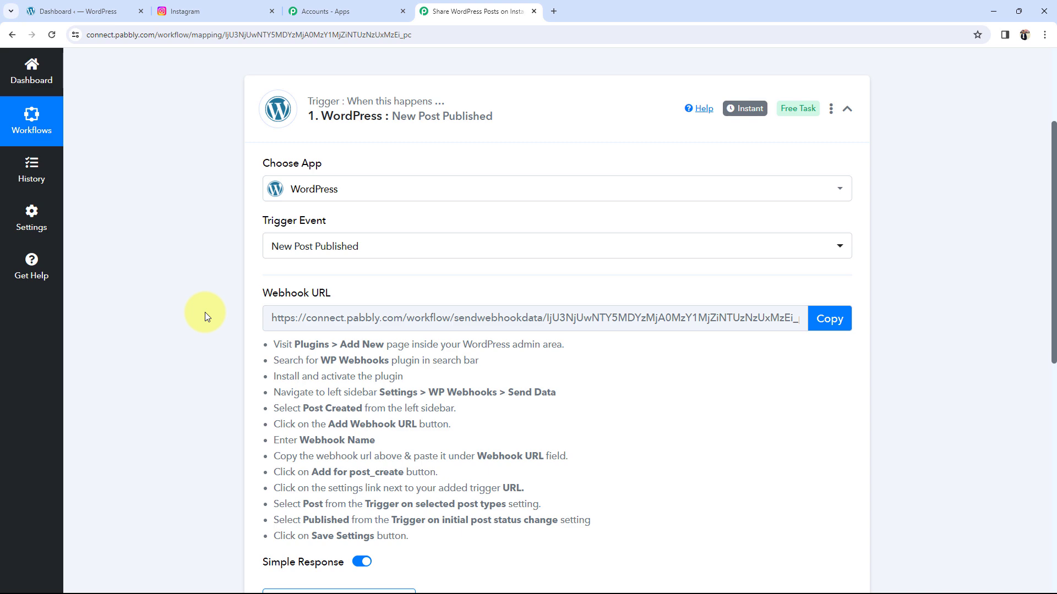
scroll(276, 430, "down", 4)
scroll(256, 375, "up", 3)
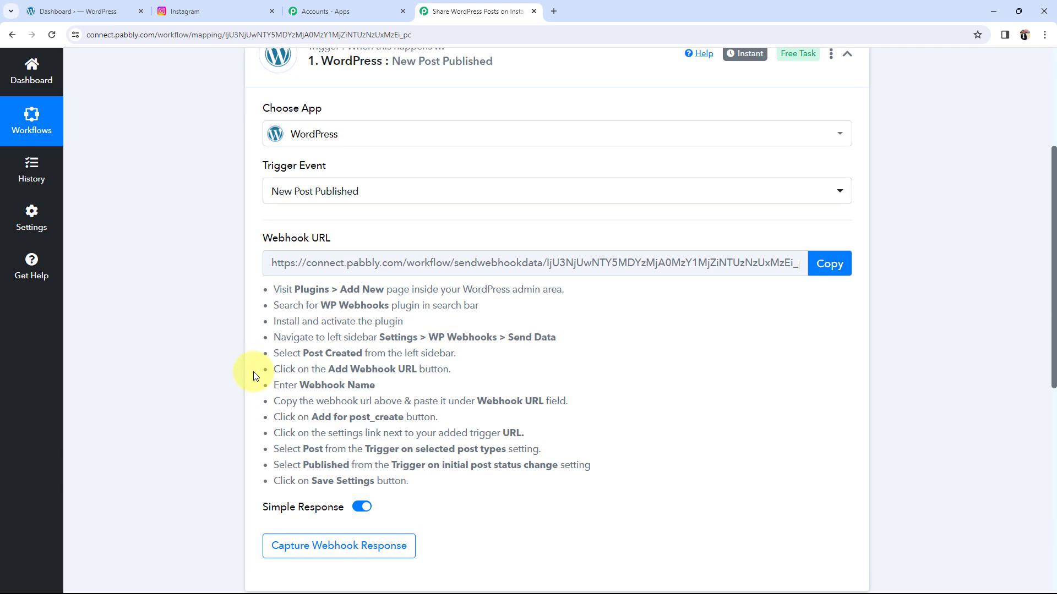
scroll(254, 375, "up", 2)
Step: Copy the WordPress trigger's webhook URL and switch to the WordPress admin dashboard
left_click_drag(264, 347, 345, 347)
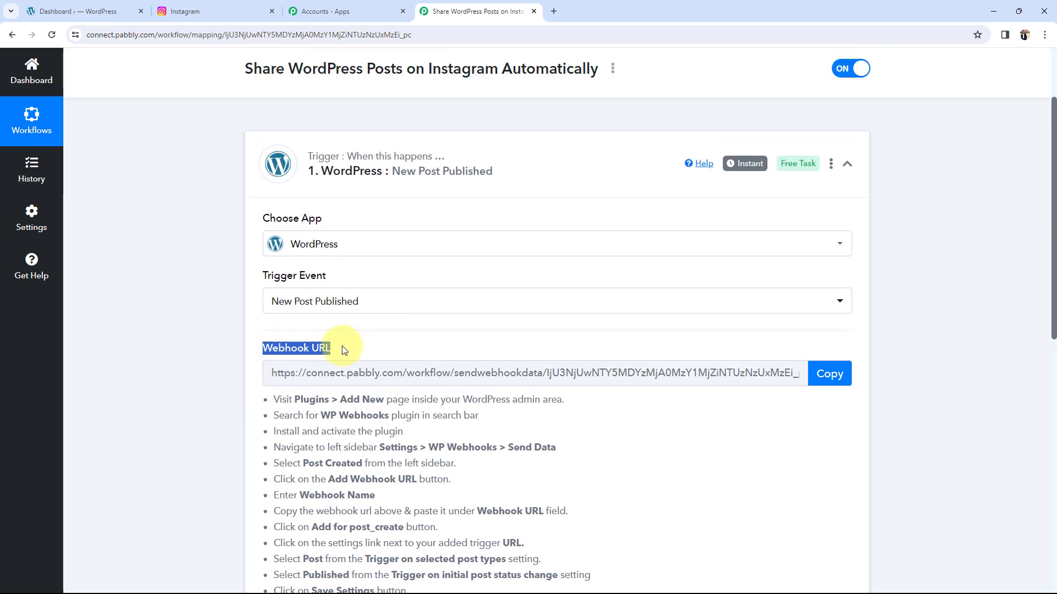
left_click(836, 378)
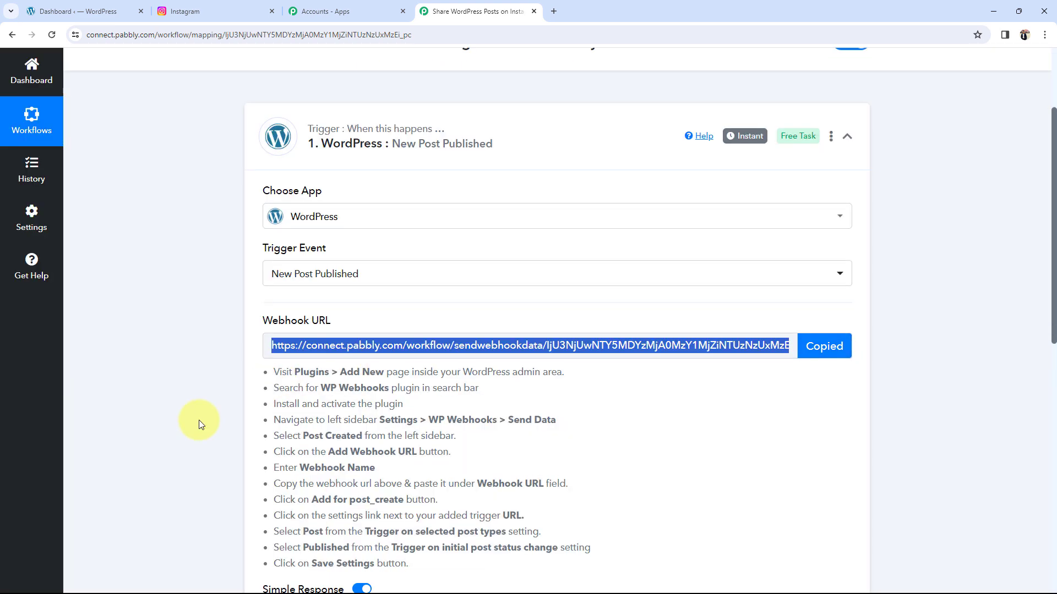
scroll(248, 380, "down", 1)
left_click_drag(274, 343, 586, 511)
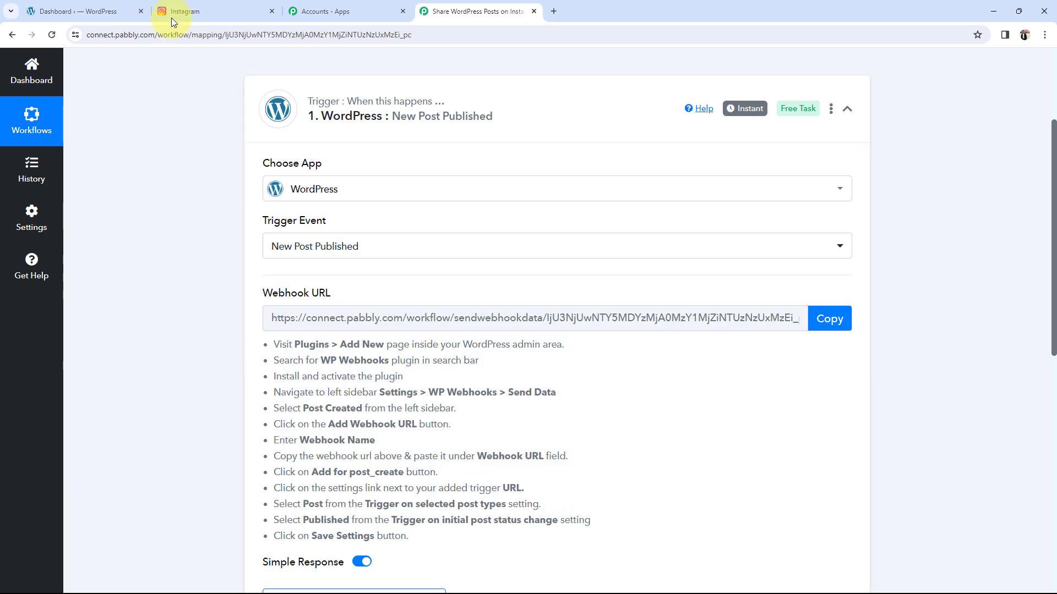
left_click(83, 11)
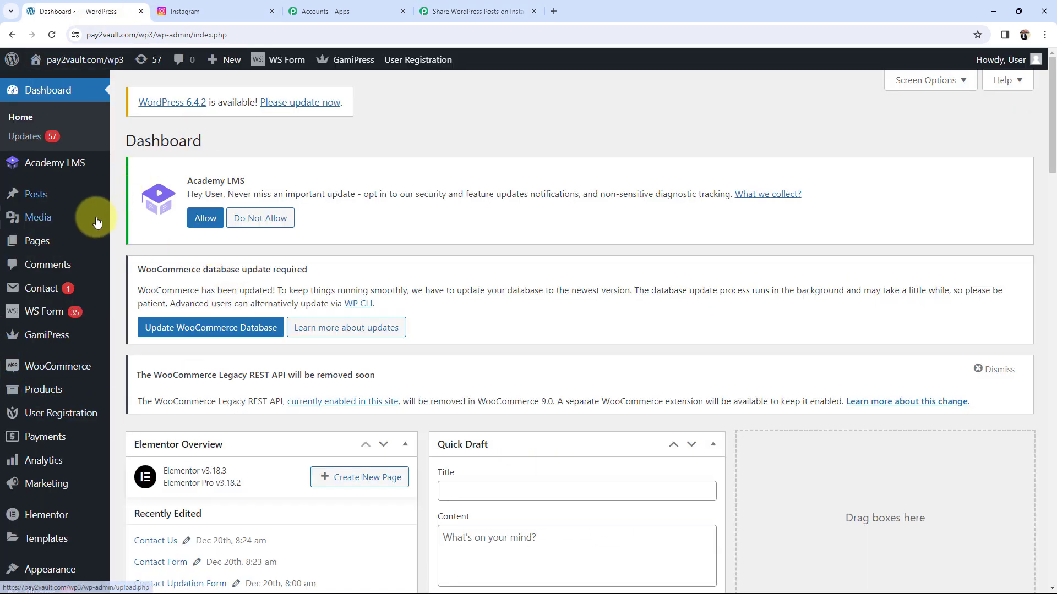
Step: Open the Add New Plugin page in WordPress and search the plugins for "wp webhooks"
scroll(61, 341, "down", 3)
scroll(52, 335, "down", 5)
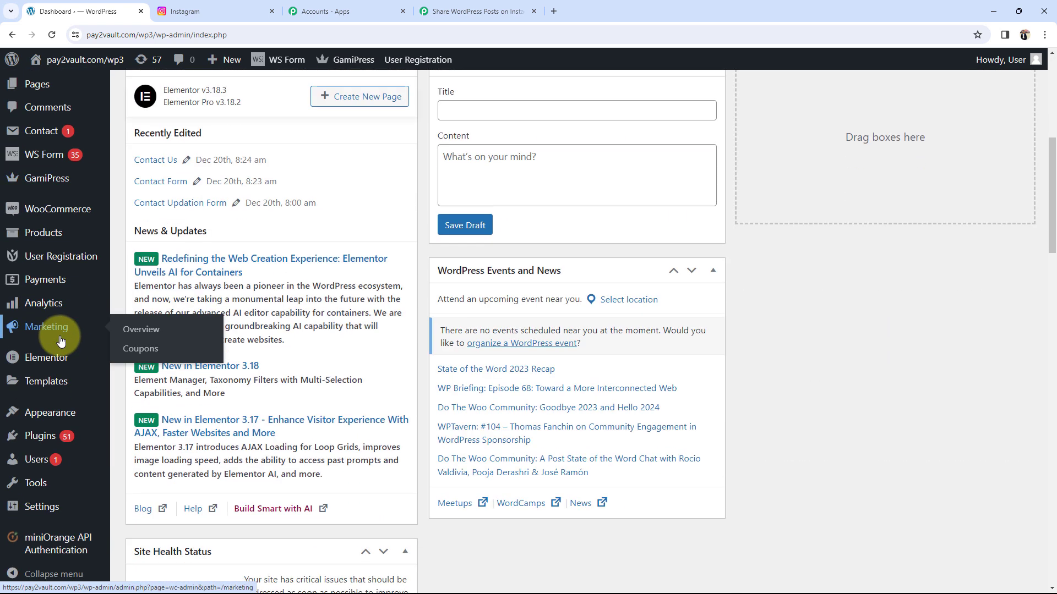
mouse_move(28, 441)
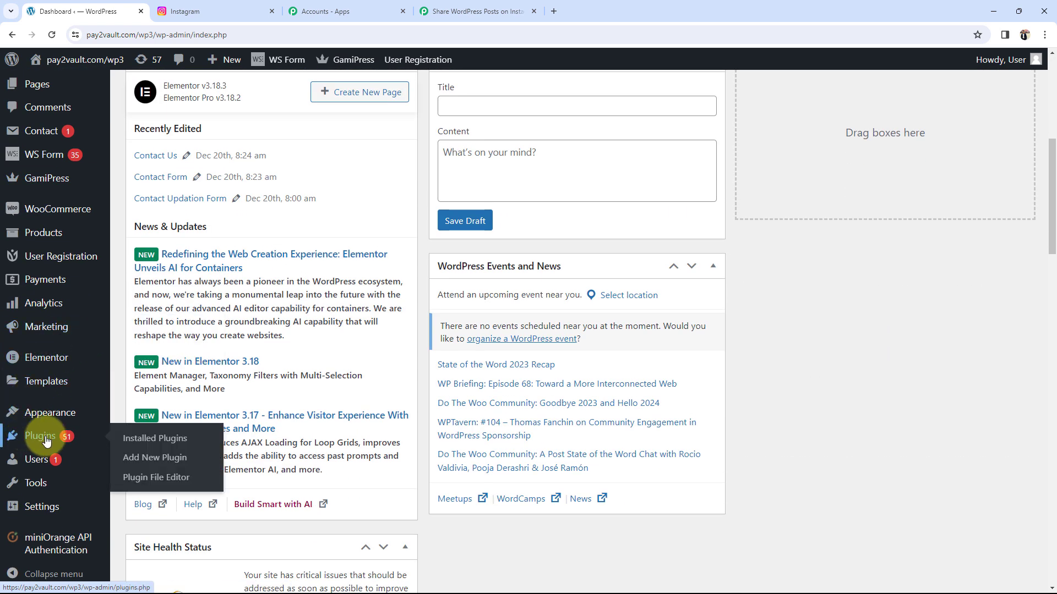
left_click(153, 457)
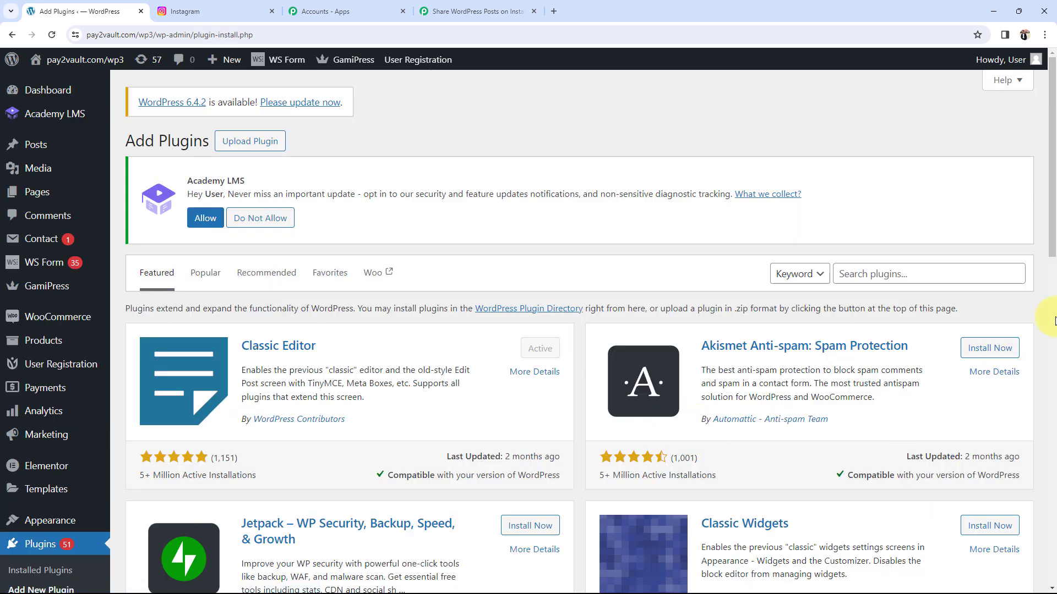
left_click(866, 268)
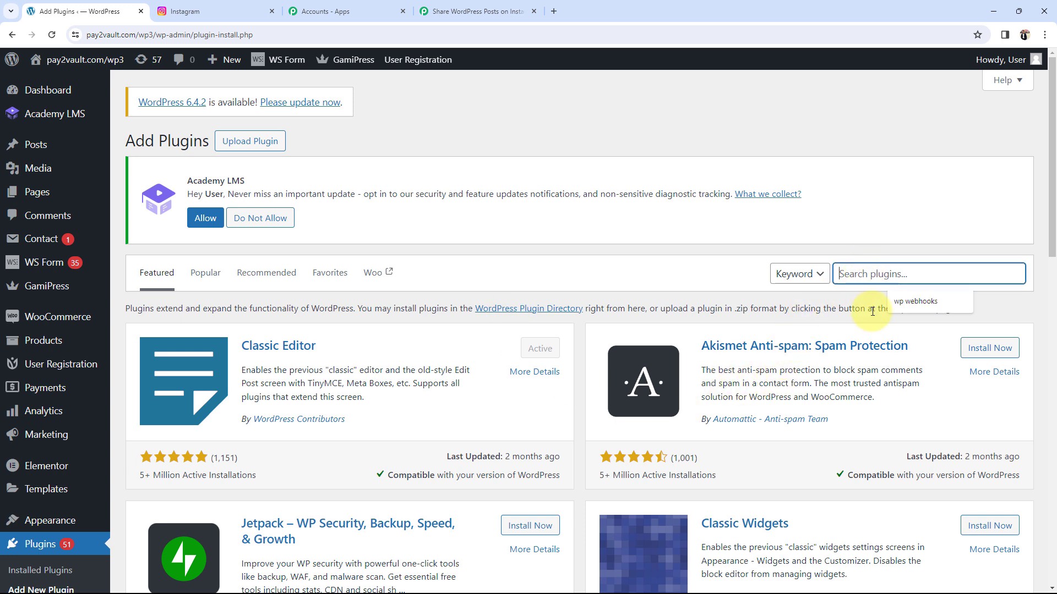
left_click(899, 299)
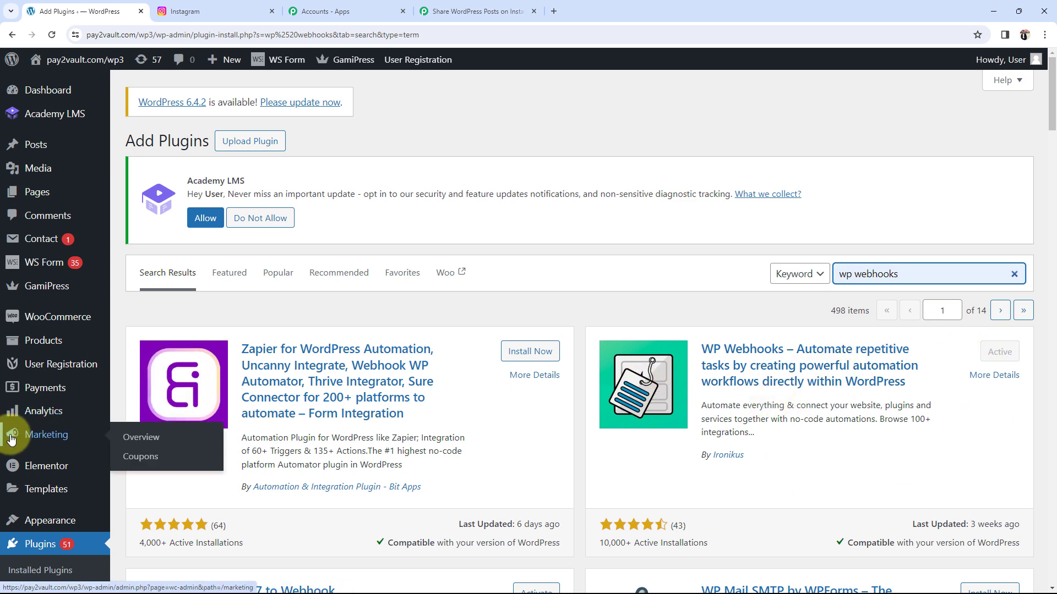
Step: Open the WP Webhooks plugin settings and go to its Send Data page
scroll(17, 435, "down", 1)
mouse_move(16, 434)
scroll(16, 435, "down", 2)
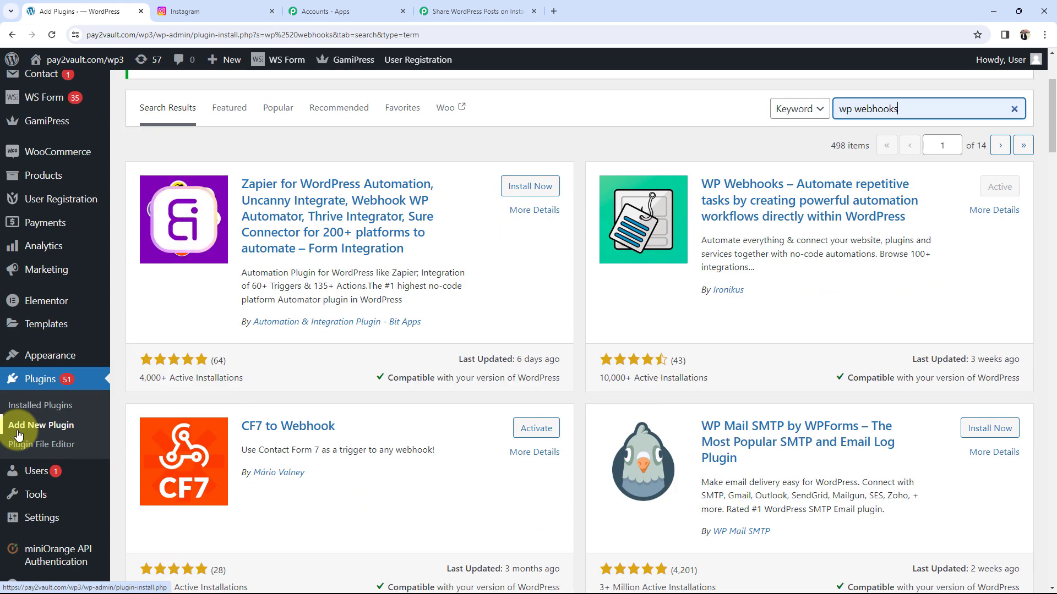
mouse_move(30, 525)
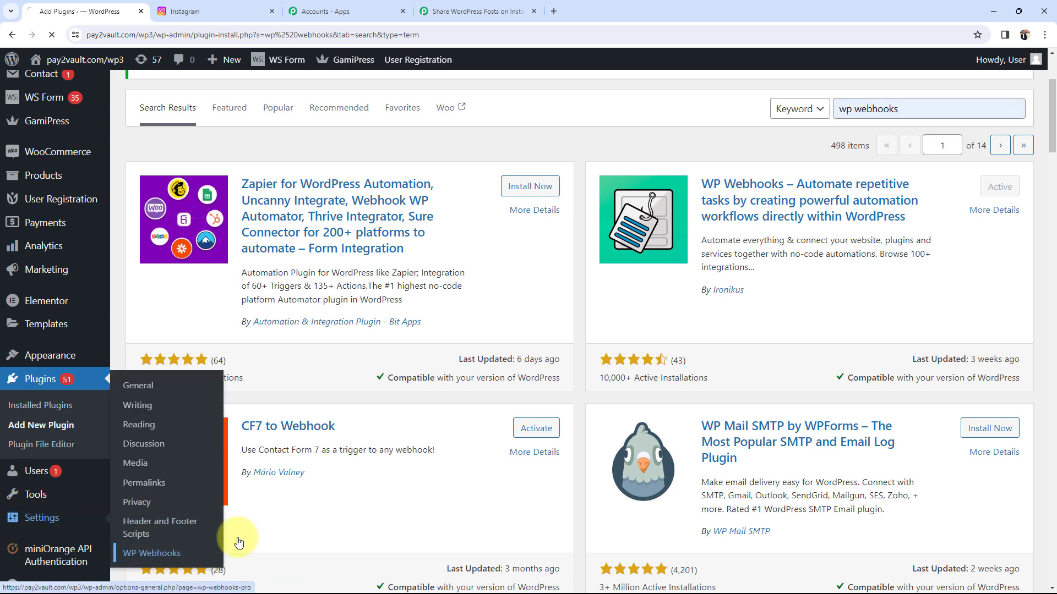
left_click(181, 553)
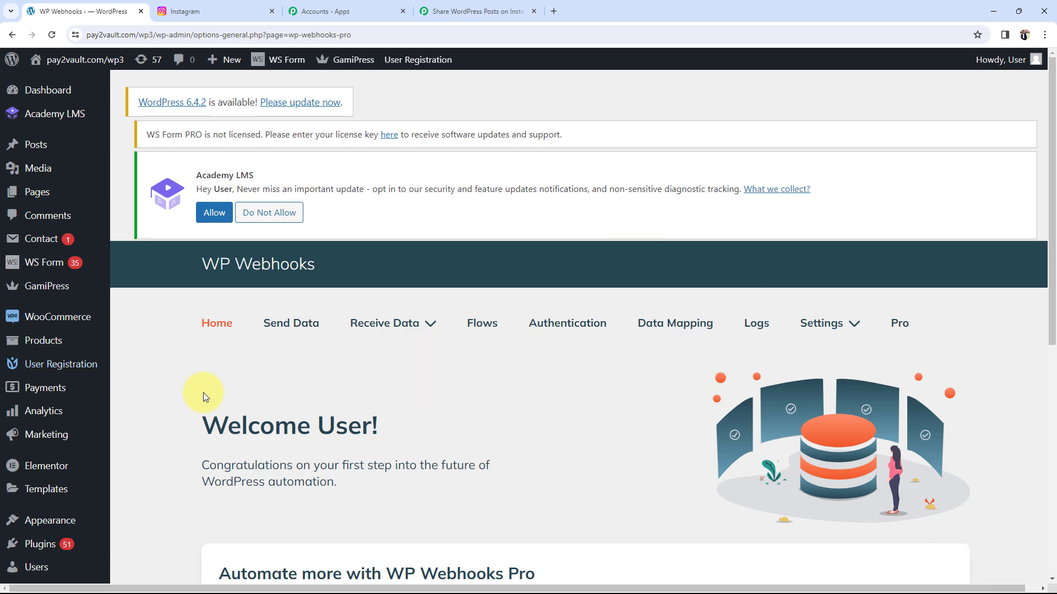
scroll(160, 348, "down", 2)
left_click(290, 216)
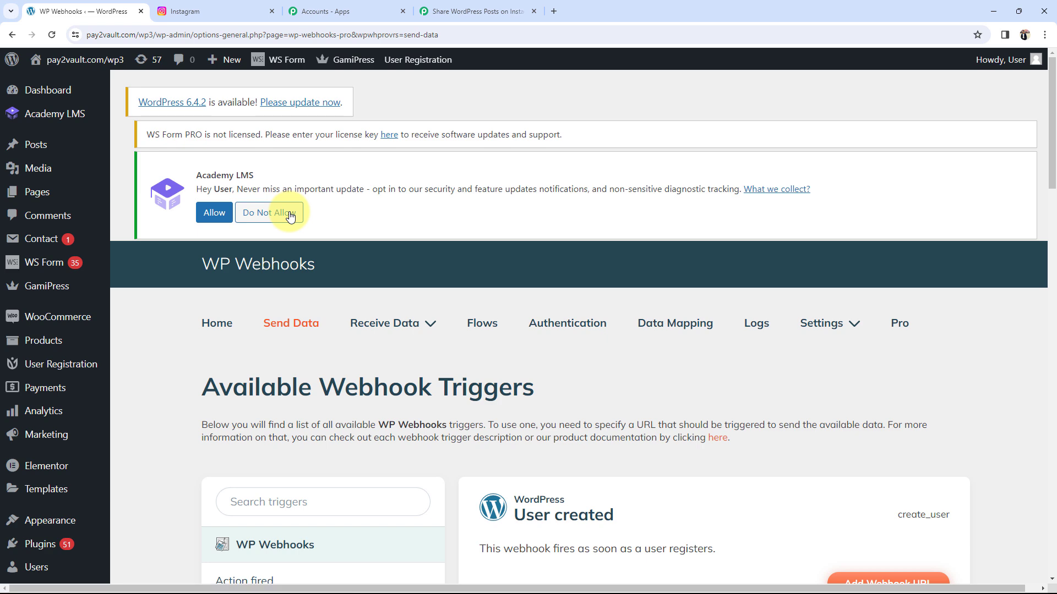
Step: Select the WordPress Post created trigger and start adding a webhook URL with the name "instagram test"
scroll(290, 216, "down", 6)
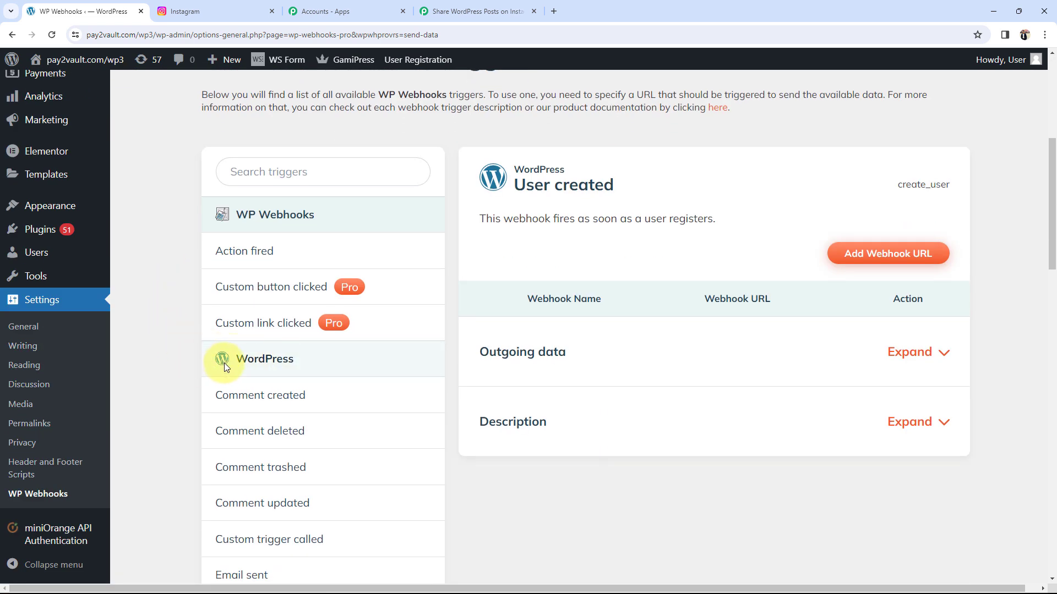
scroll(196, 364, "down", 2)
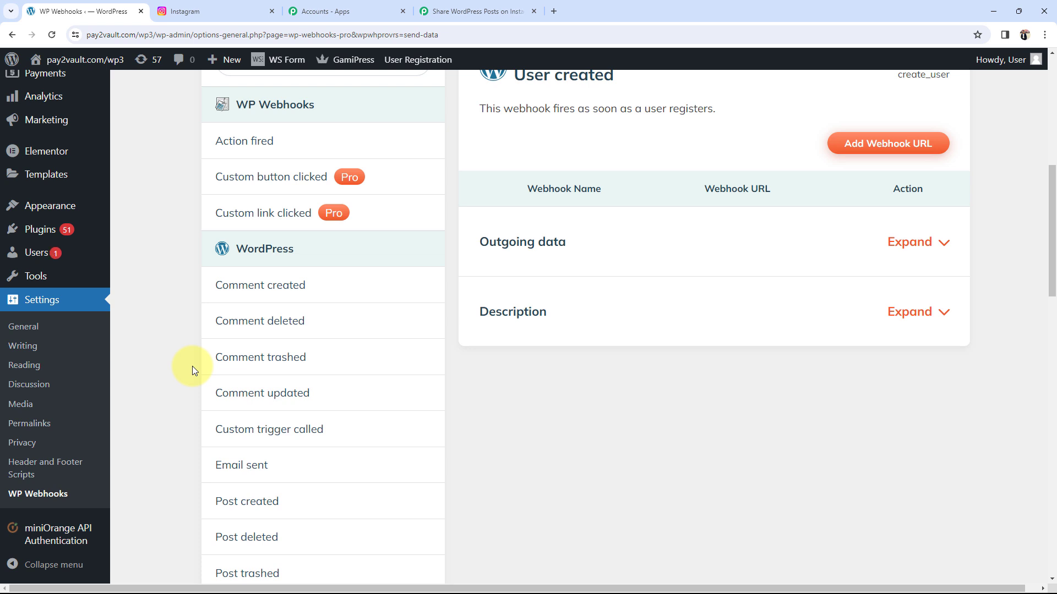
left_click(244, 505)
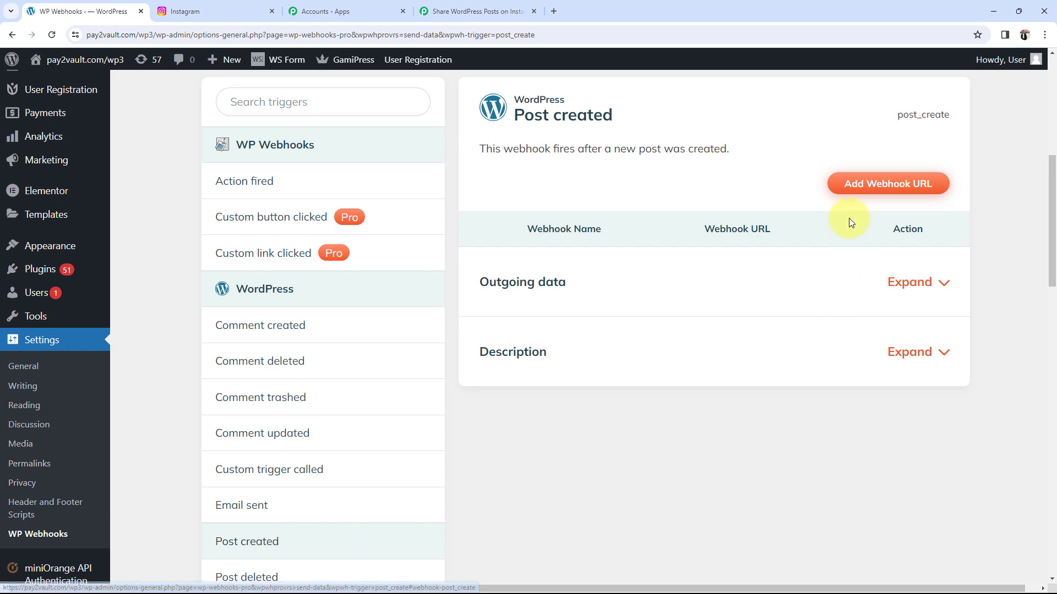
left_click(878, 187)
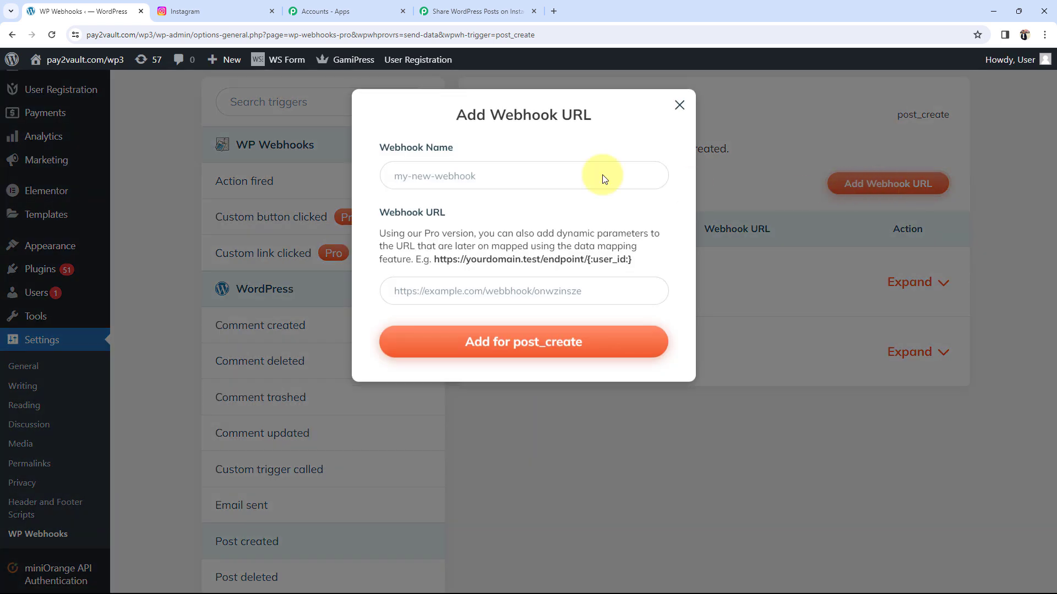
left_click(397, 179)
type("i")
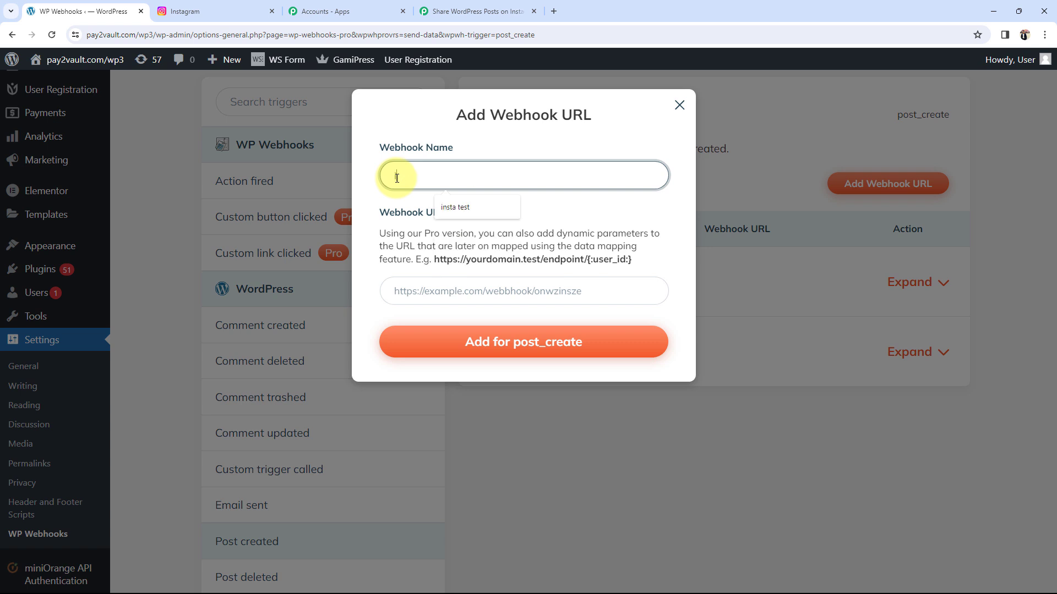
type("nstagram test")
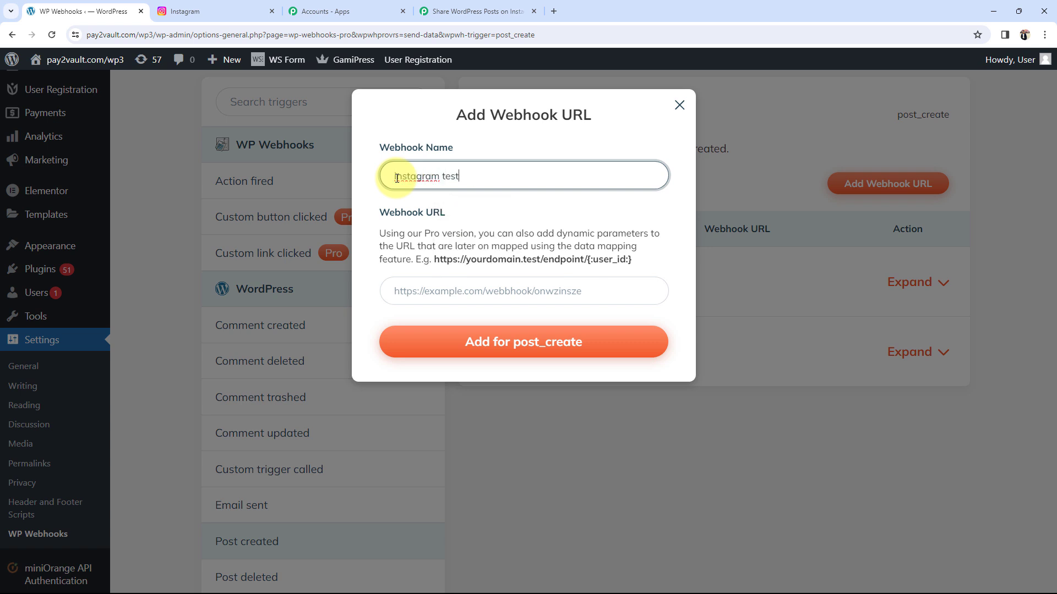
Step: Copy the webhook URL from the Pabbly Connect trigger, paste it into the WordPress webhook form and add it for post_create
left_click(361, 222)
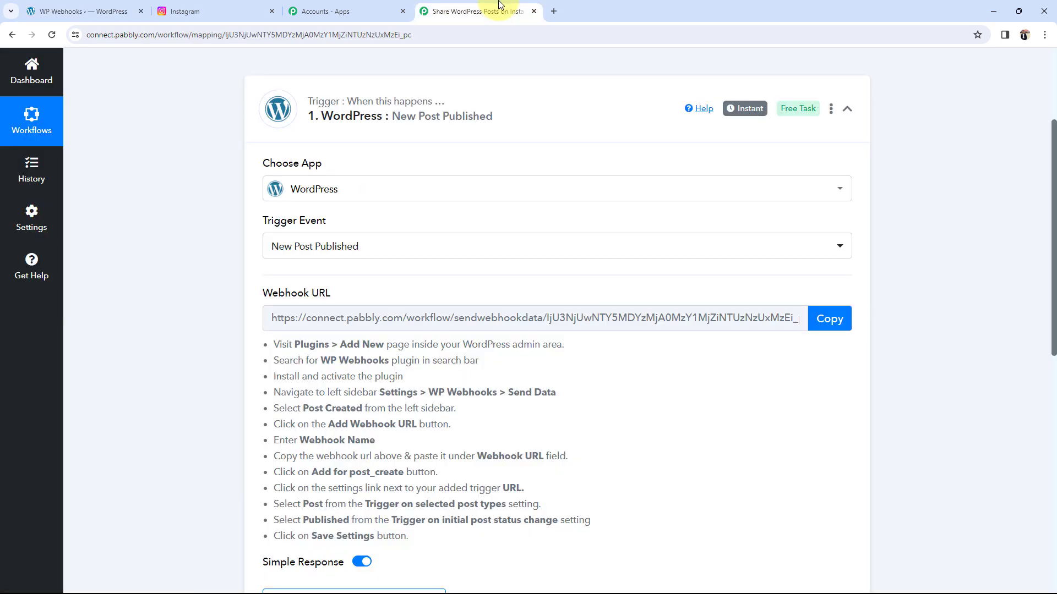
left_click(478, 11)
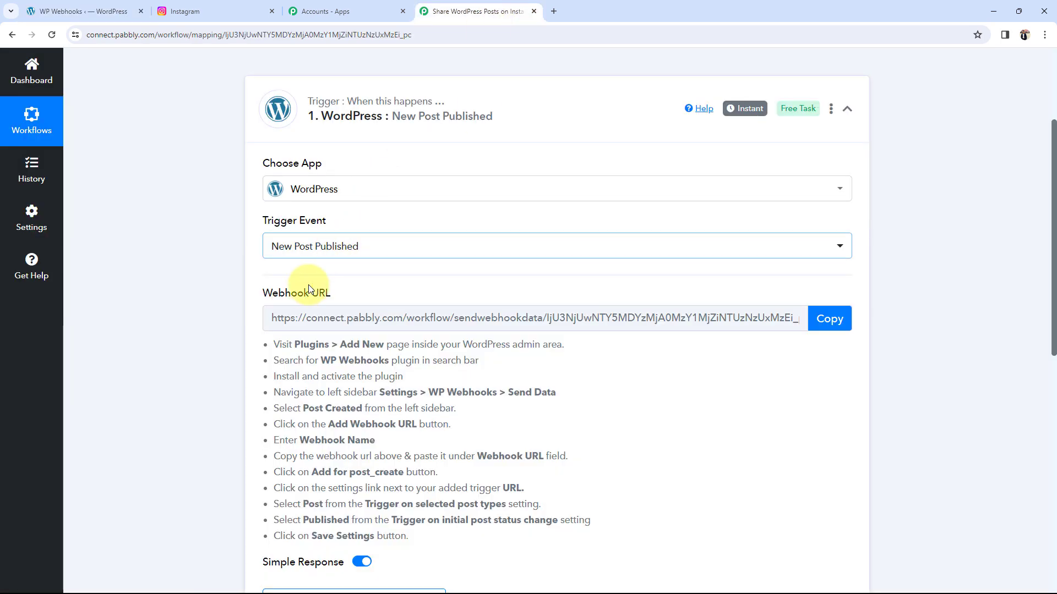
left_click(826, 320)
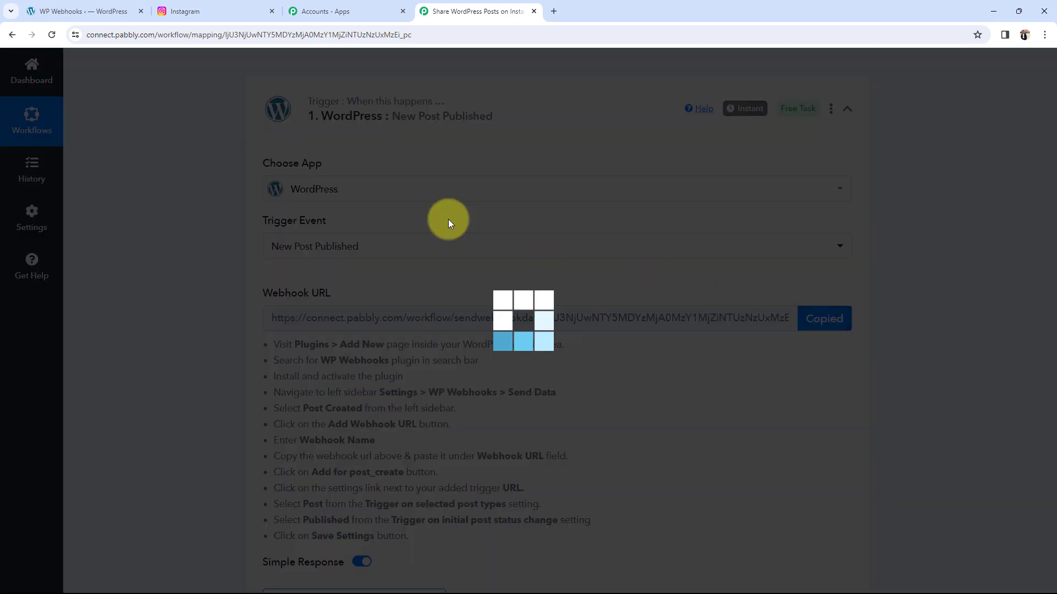
left_click(85, 11)
left_click(440, 291)
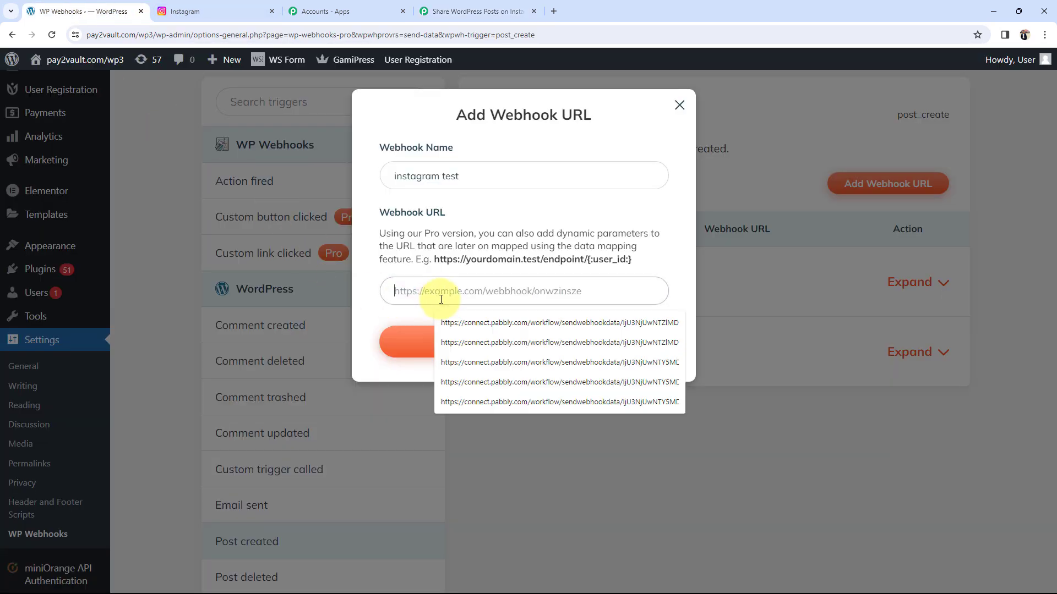
key("ctrl+v")
left_click(467, 341)
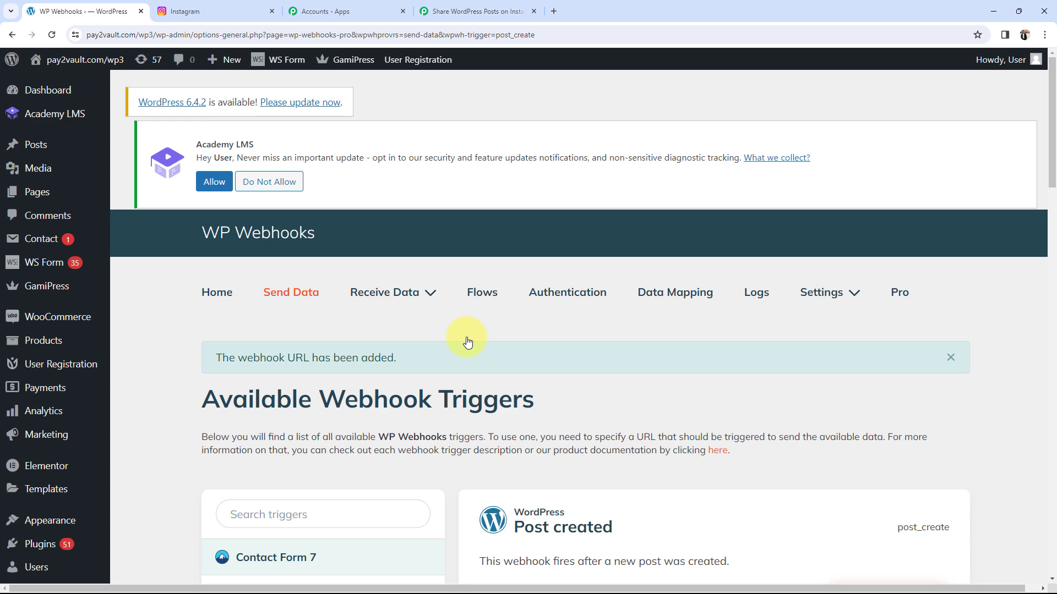
Step: Set the instagram-test webhook to trigger on post type Post and initial status Published, save the settings and close them
scroll(467, 342, "down", 4)
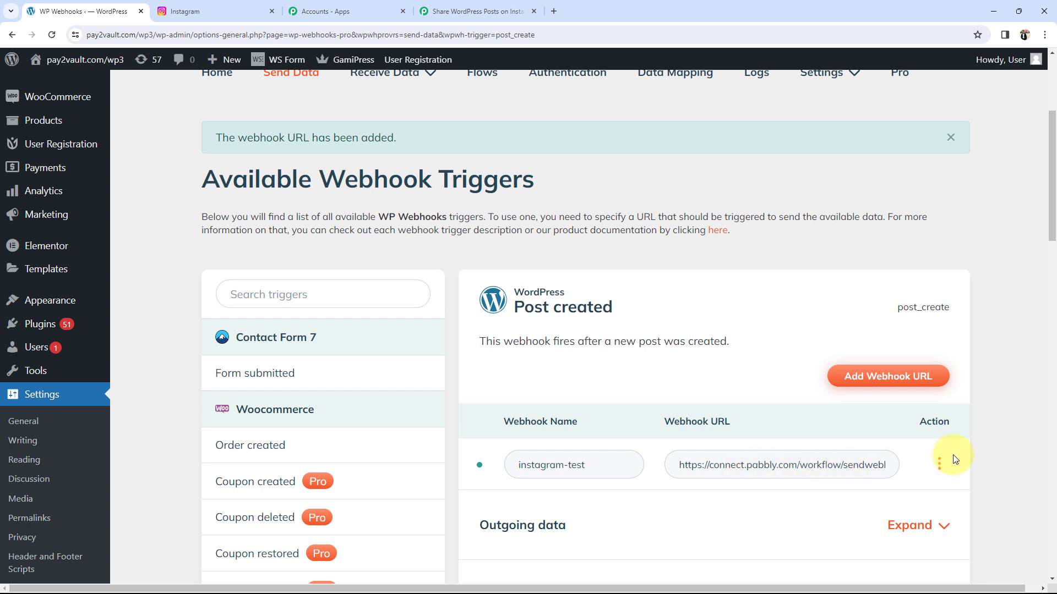
left_click(939, 465)
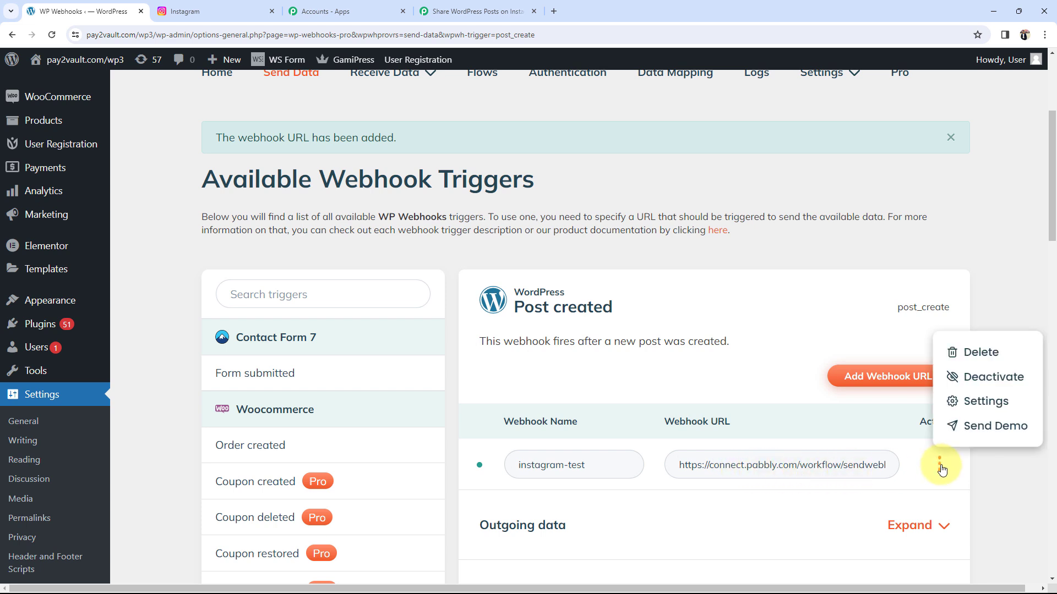
left_click(955, 401)
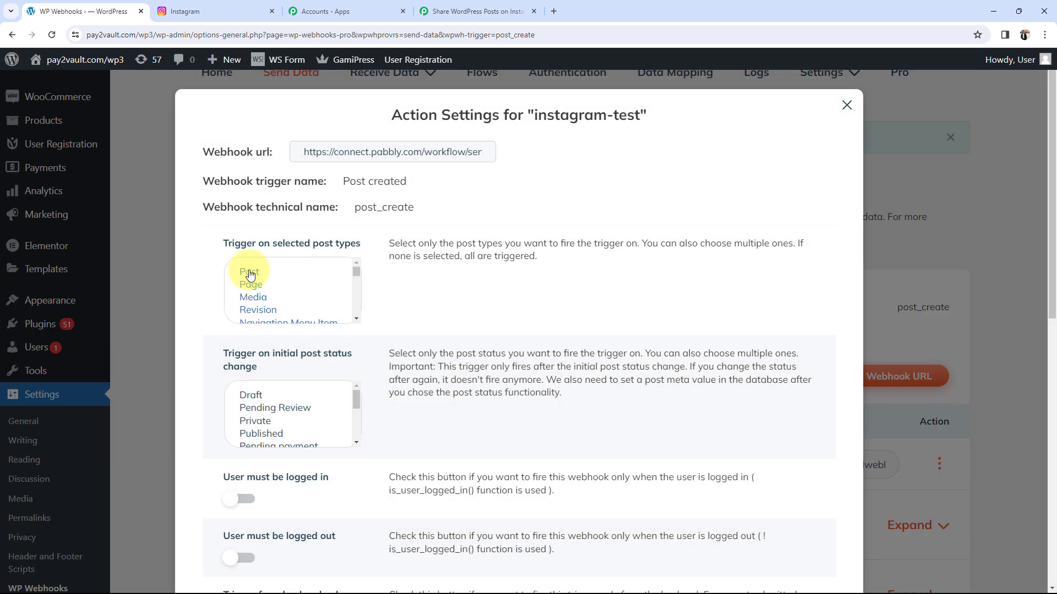
left_click(249, 272)
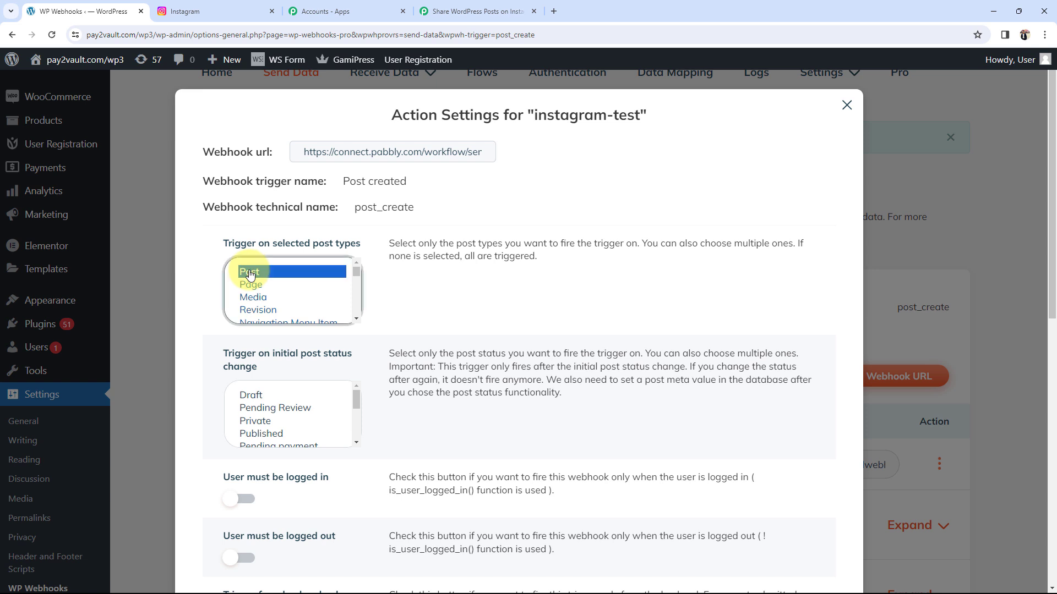
left_click(248, 434)
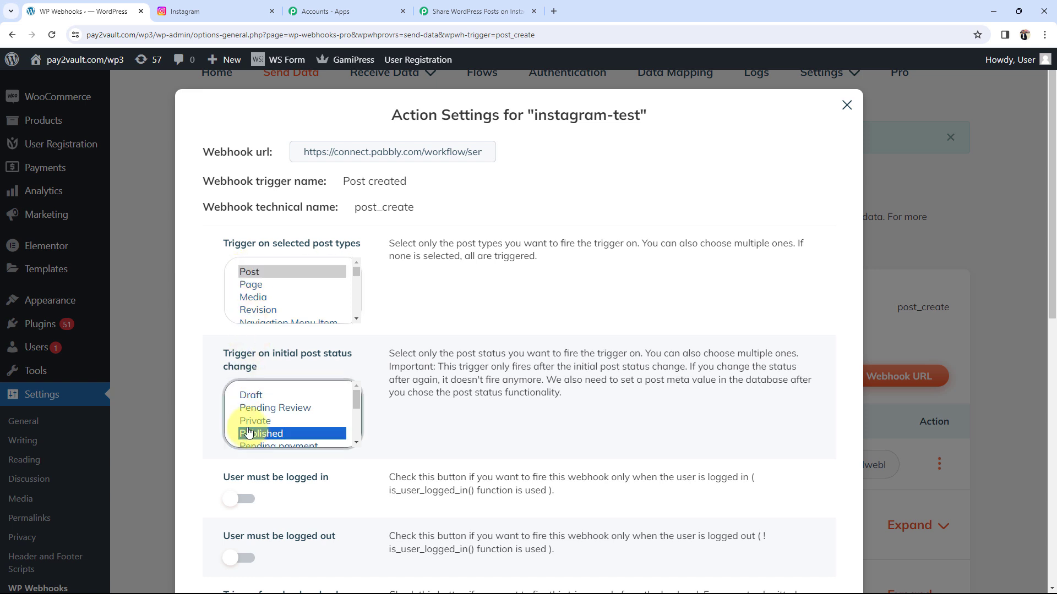
scroll(200, 432, "down", 1)
scroll(203, 440, "down", 10)
left_click(234, 520)
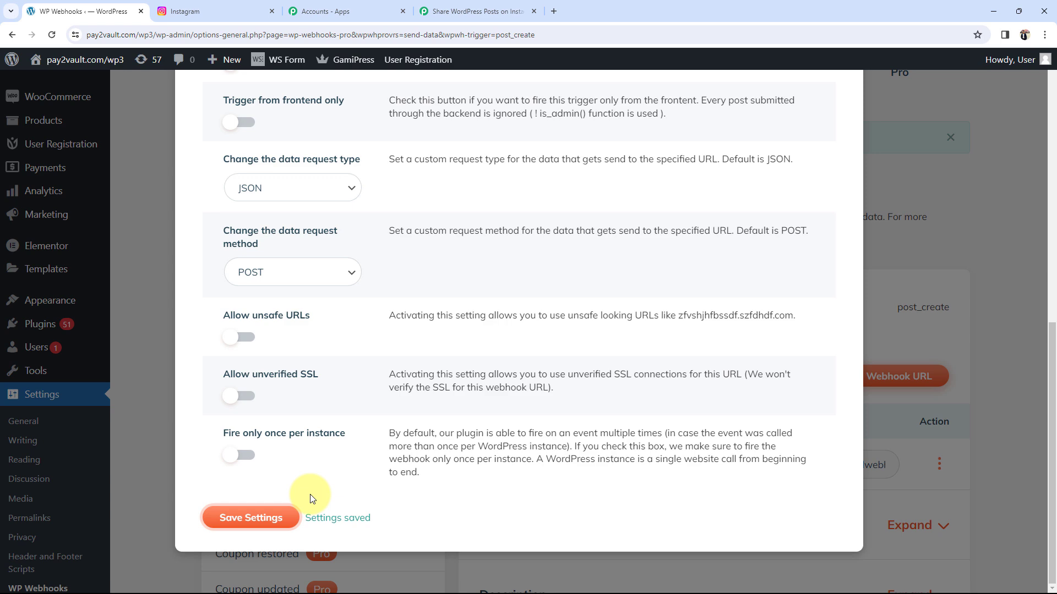
scroll(642, 412, "up", 8)
scroll(642, 412, "up", 3)
left_click(834, 111)
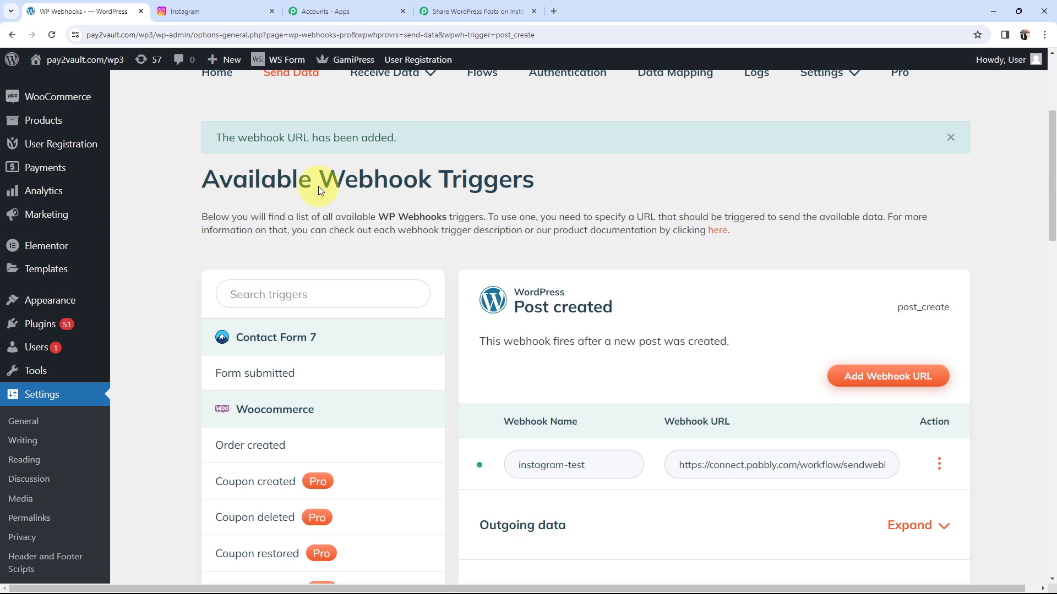
Step: Check the webhook response status of the Pabbly Connect trigger and open a new post in WordPress
left_click(473, 11)
scroll(132, 396, "down", 3)
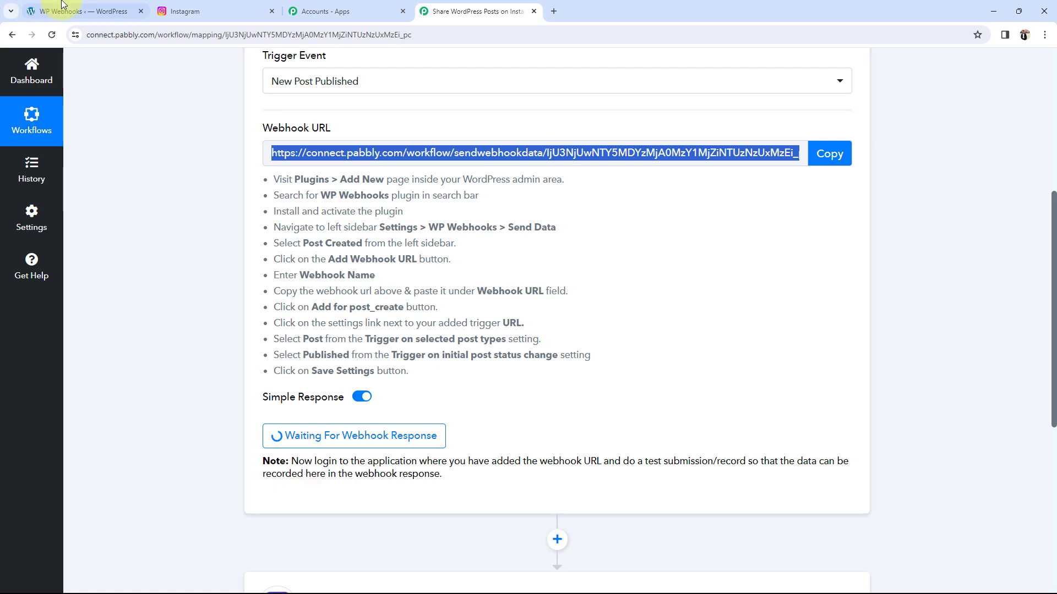
left_click(77, 11)
left_click(213, 66)
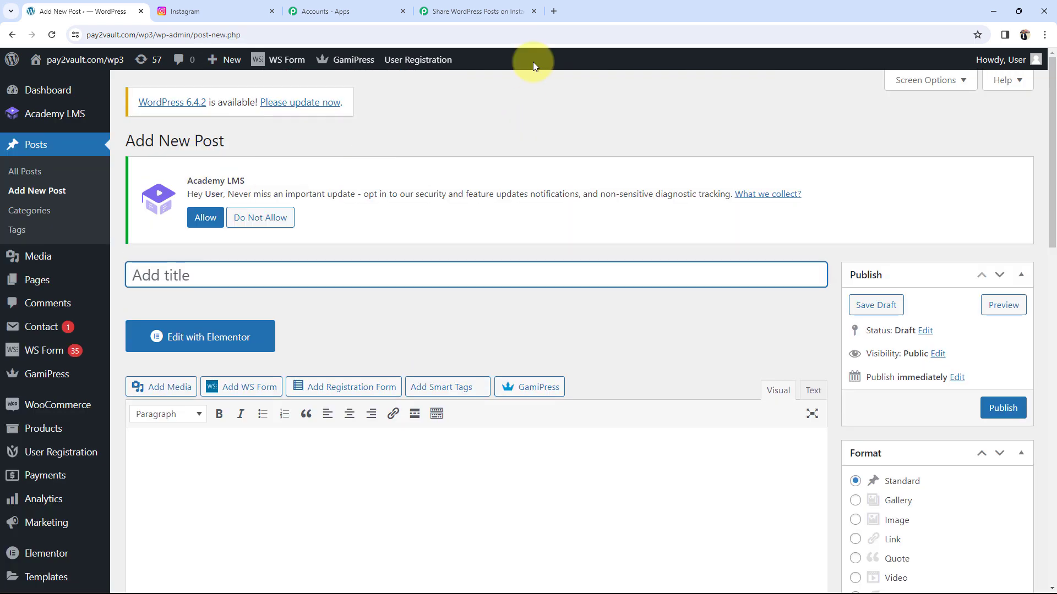
left_click(523, 11)
left_click(47, 3)
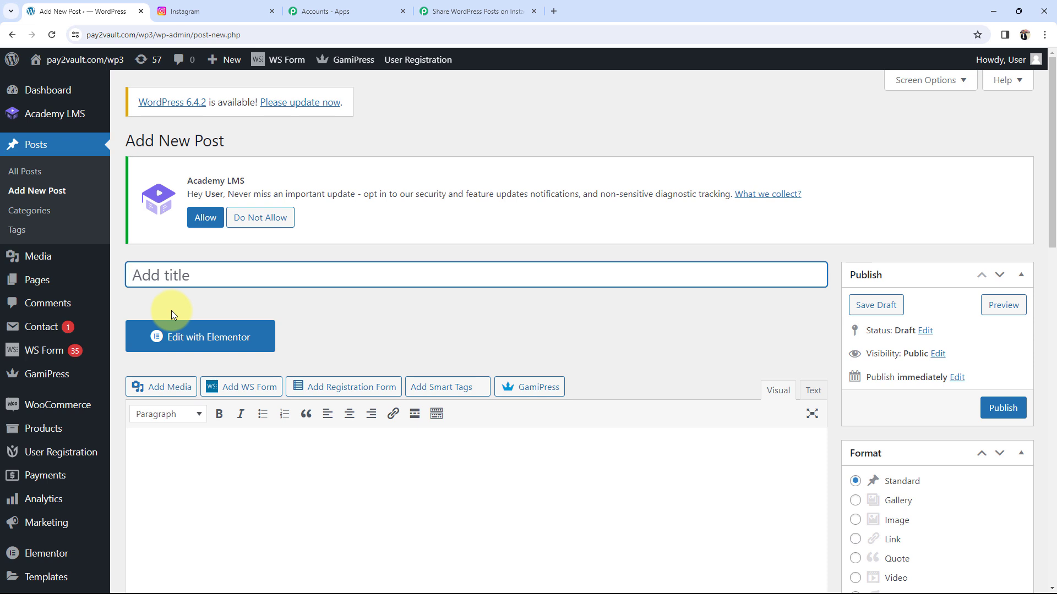
Step: Title the post "The Role of Artificial Intelligence in Shaping Our Future" and add a body paragraph beginning "Artificial Intelligence (AI) has emerged"
key("ctrl+v")
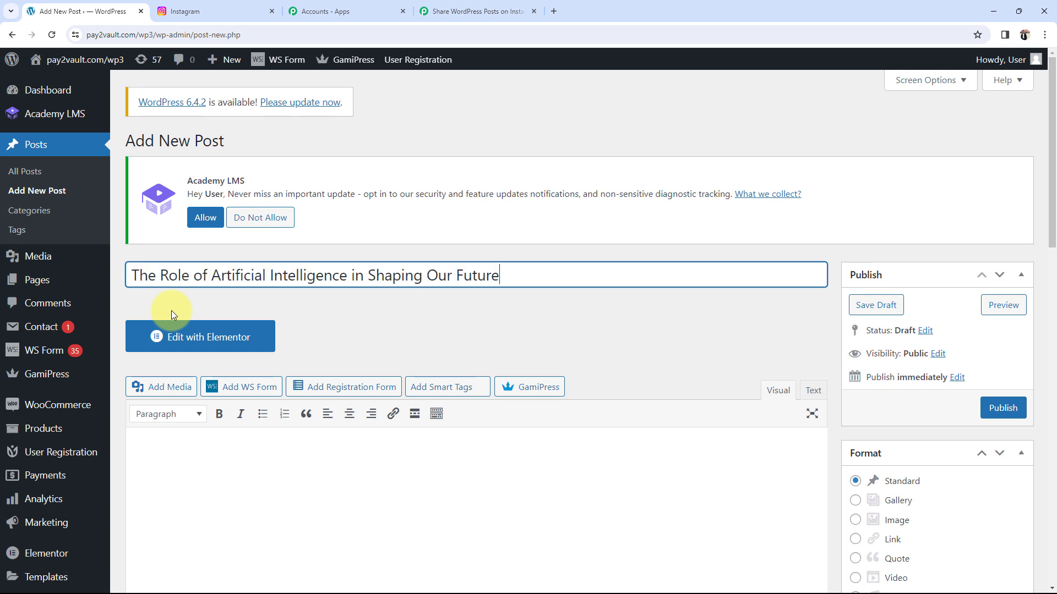
scroll(189, 427, "down", 3)
left_click(205, 295)
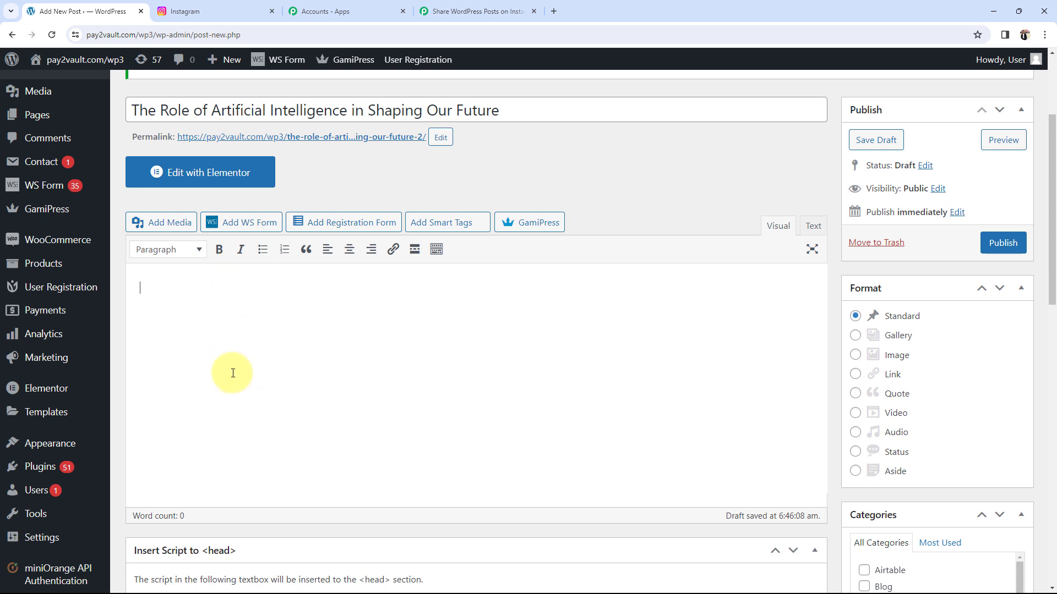
key("ctrl+v")
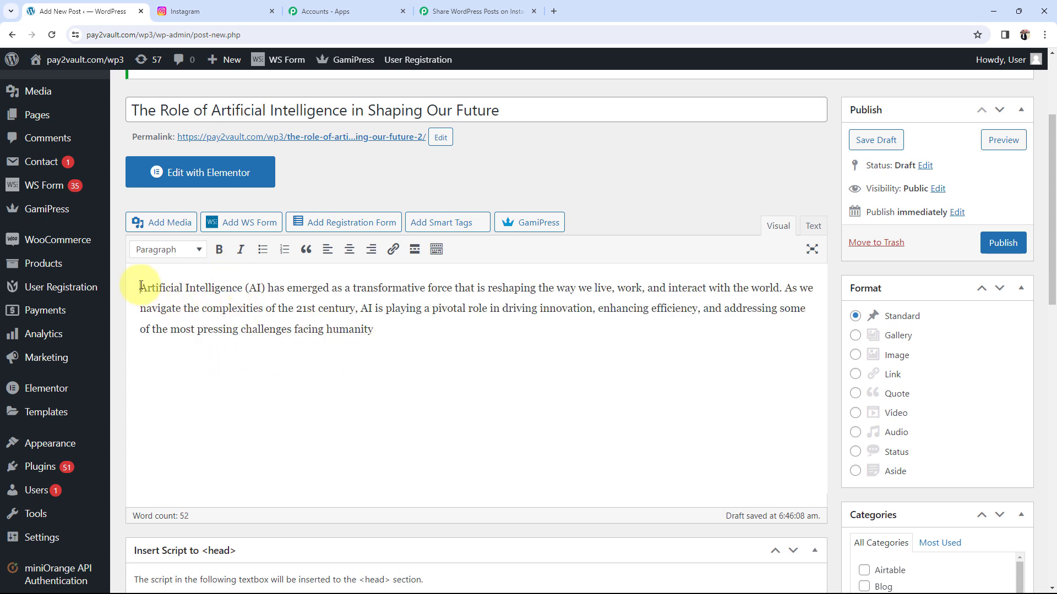
left_click(384, 329)
type(".")
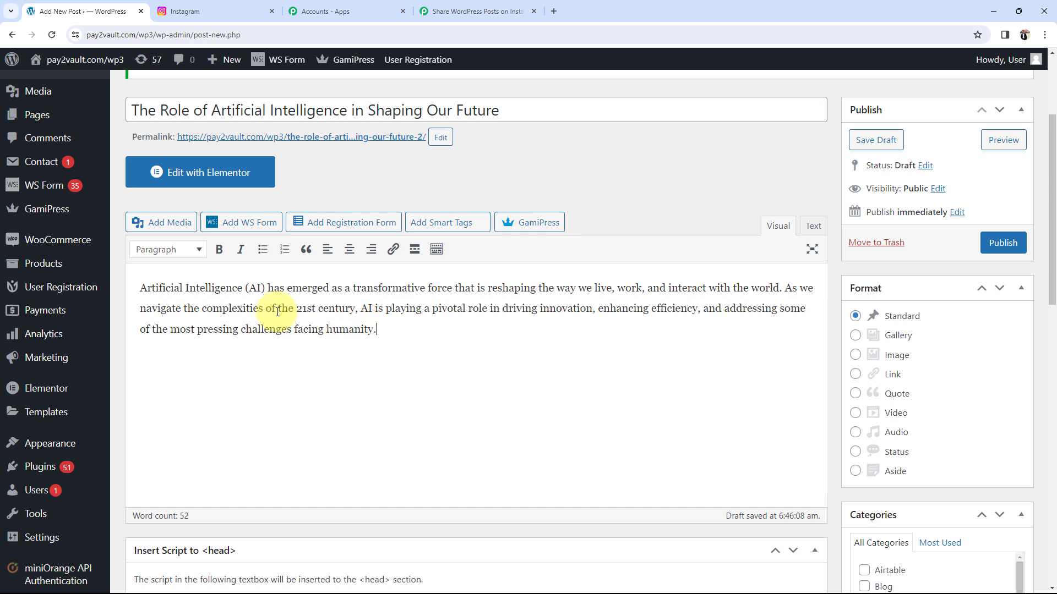
scroll(901, 392, "down", 5)
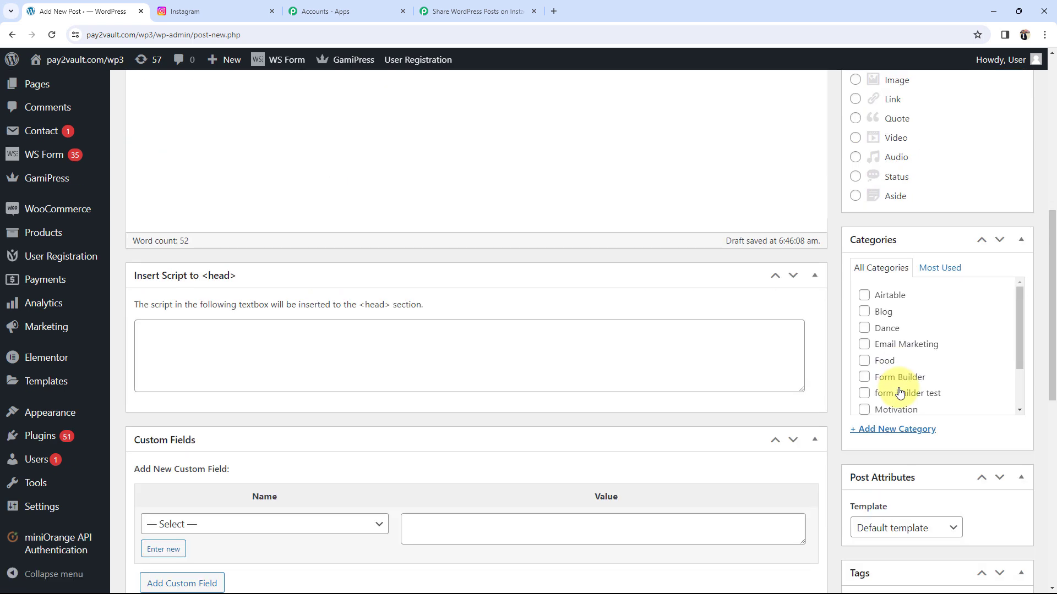
Step: Set where-is-ai-used.jpg from the media library as the post's featured image
scroll(900, 392, "down", 8)
left_click(877, 511)
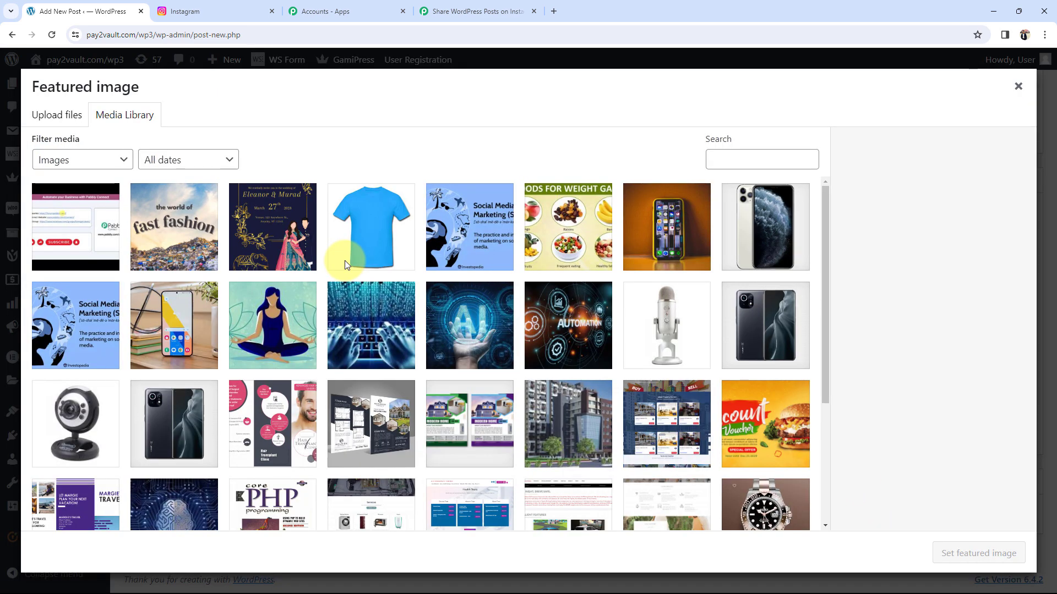
scroll(344, 260, "down", 4)
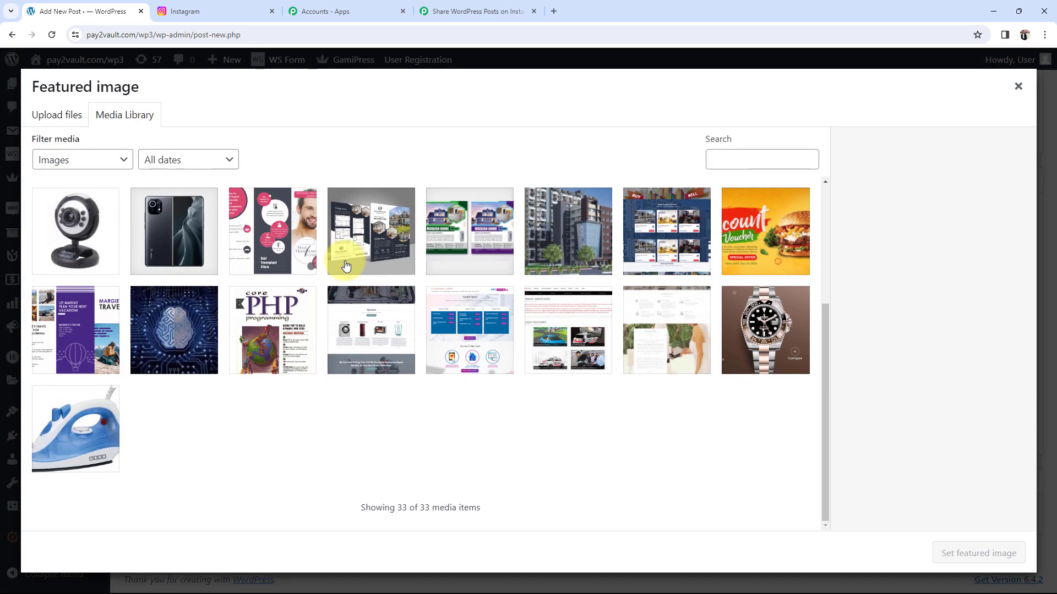
scroll(346, 266, "up", 4)
left_click(476, 342)
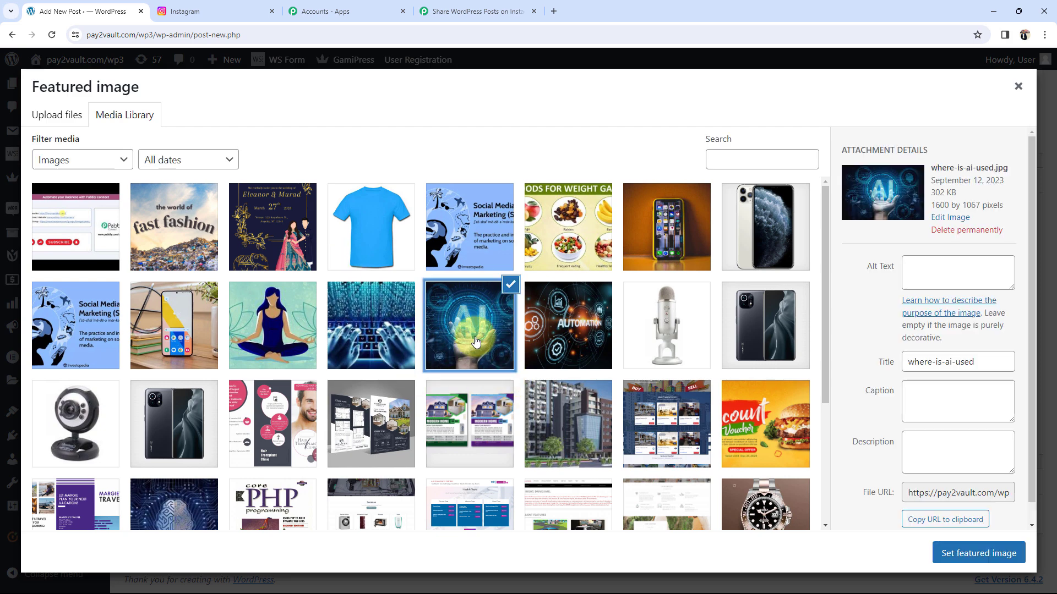
left_click(975, 552)
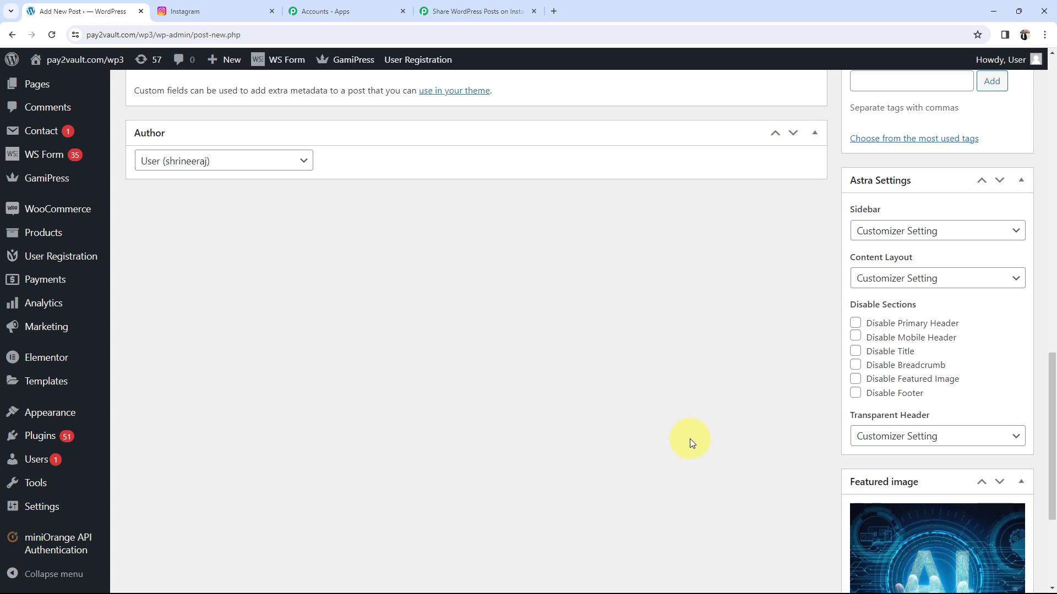
Step: Publish the new WordPress post about artificial intelligence
scroll(691, 440, "down", 3)
scroll(691, 439, "up", 15)
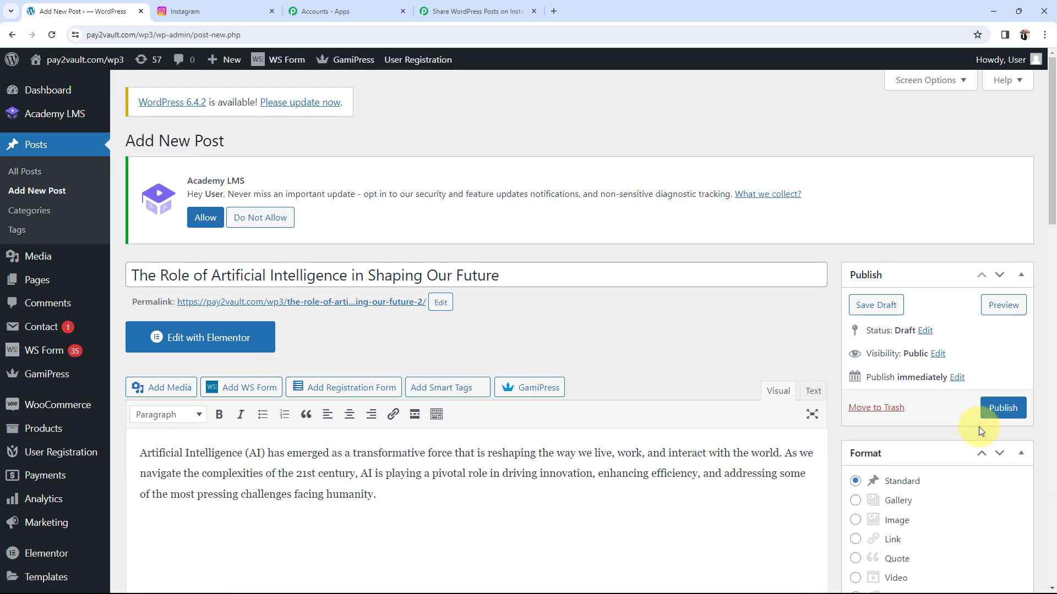
left_click(1003, 409)
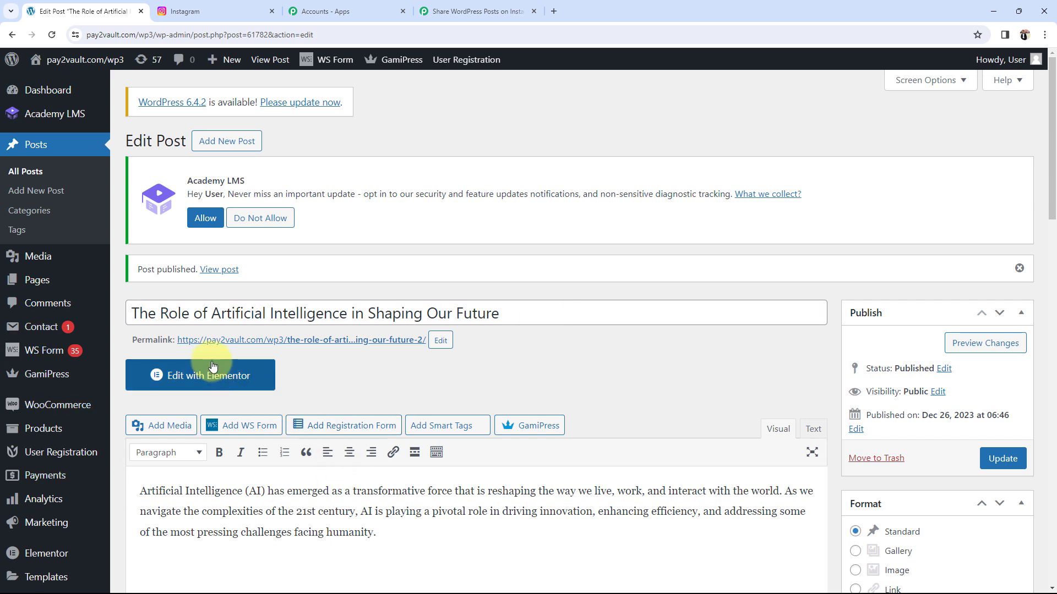
Step: View the published post on the site and check its featured image, title and body paragraph
left_click(216, 341)
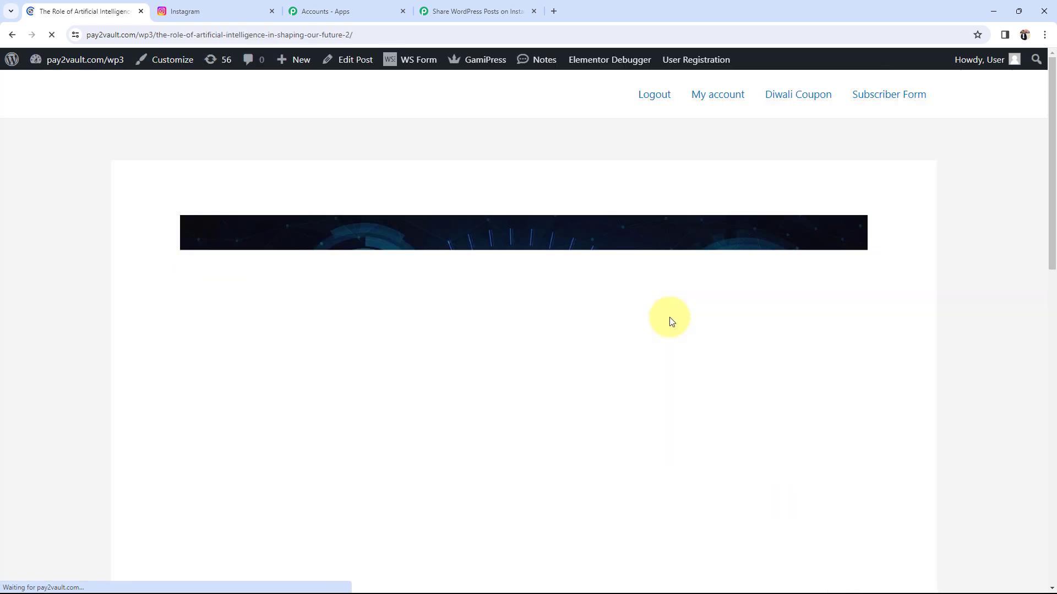
scroll(126, 329, "down", 3)
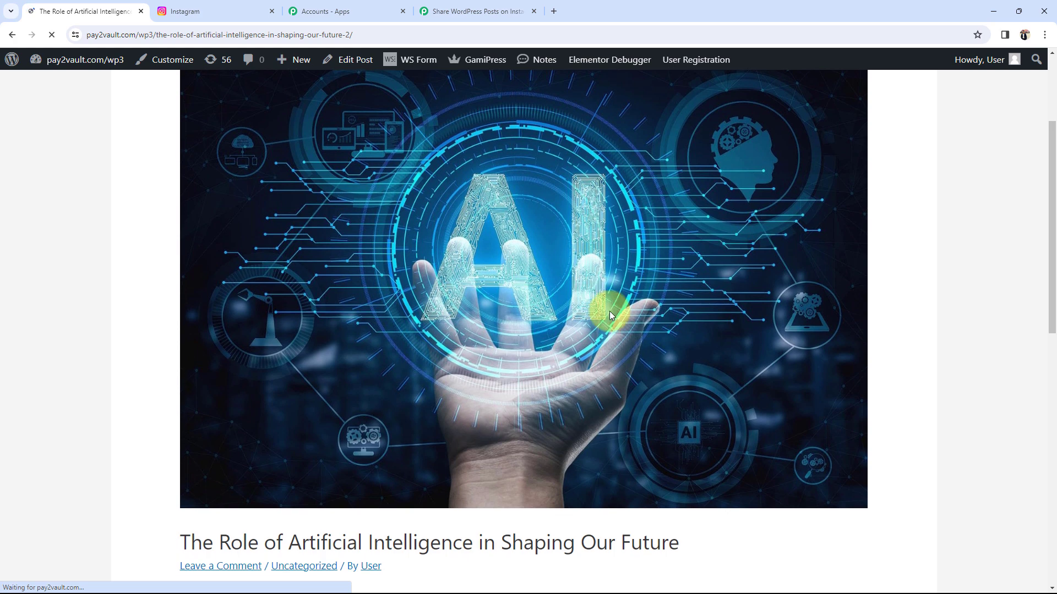
scroll(89, 374, "down", 4)
left_click_drag(192, 337, 784, 321)
left_click(448, 369)
left_click_drag(180, 387, 307, 427)
left_click(126, 428)
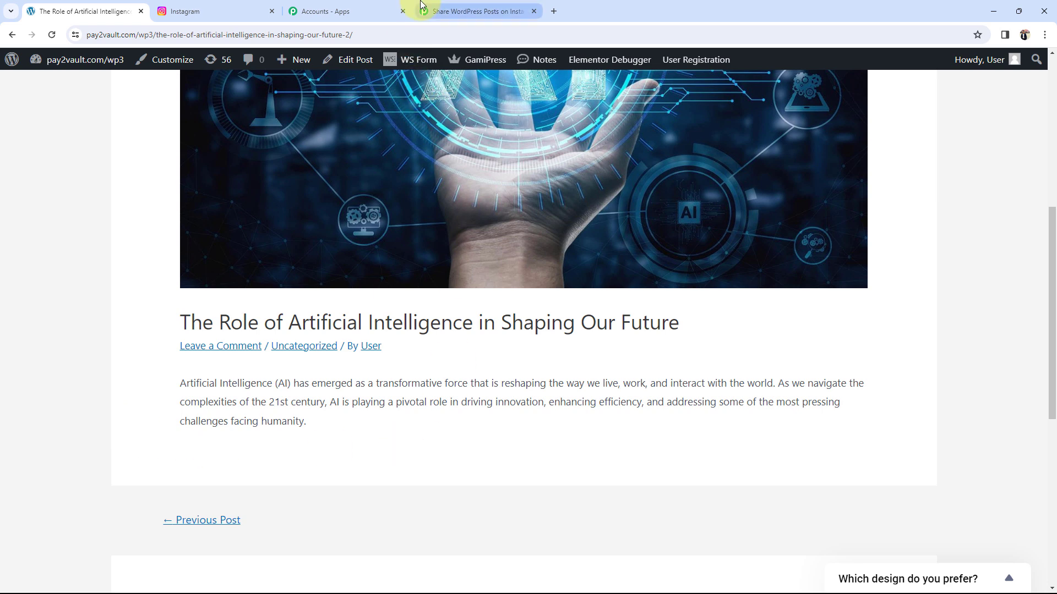
scroll(58, 350, "up", 2)
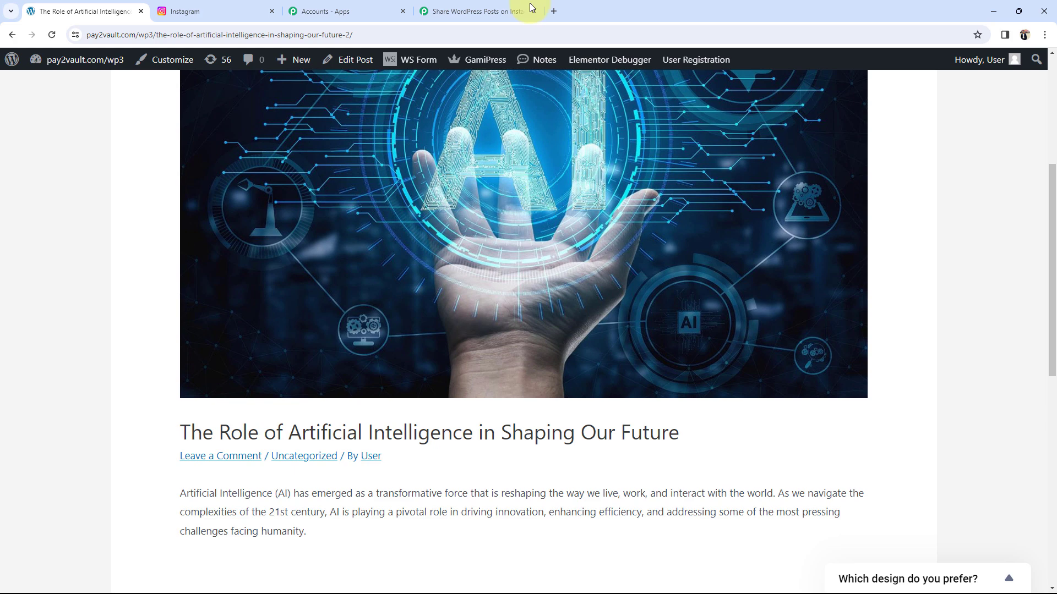
Step: Switch to Pabbly Connect and examine the trigger's received response for the post thumbnail, permalink, title and content
left_click(476, 11)
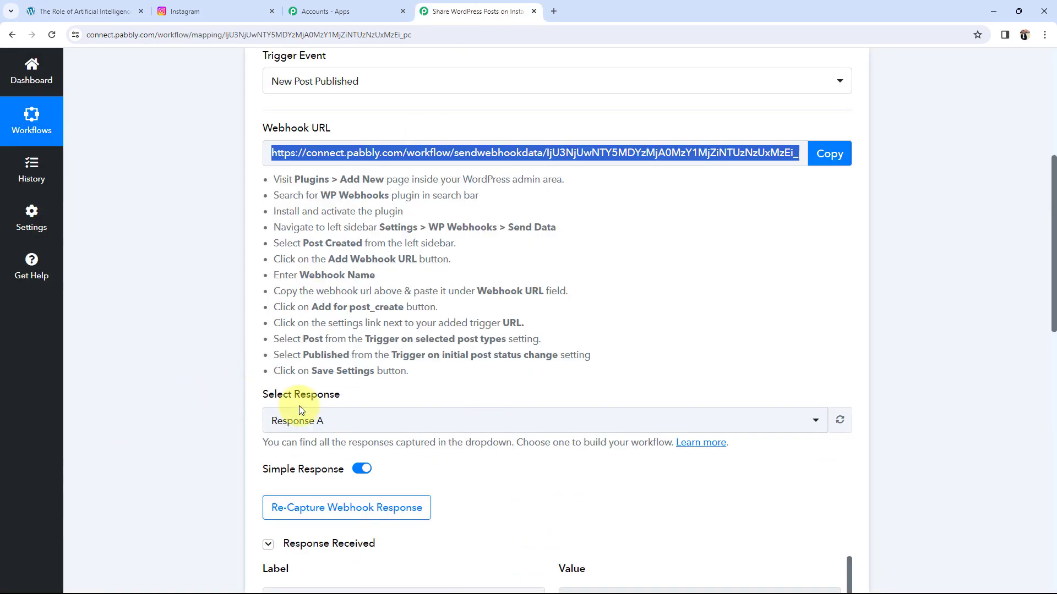
scroll(182, 439, "down", 7)
scroll(508, 464, "down", 4)
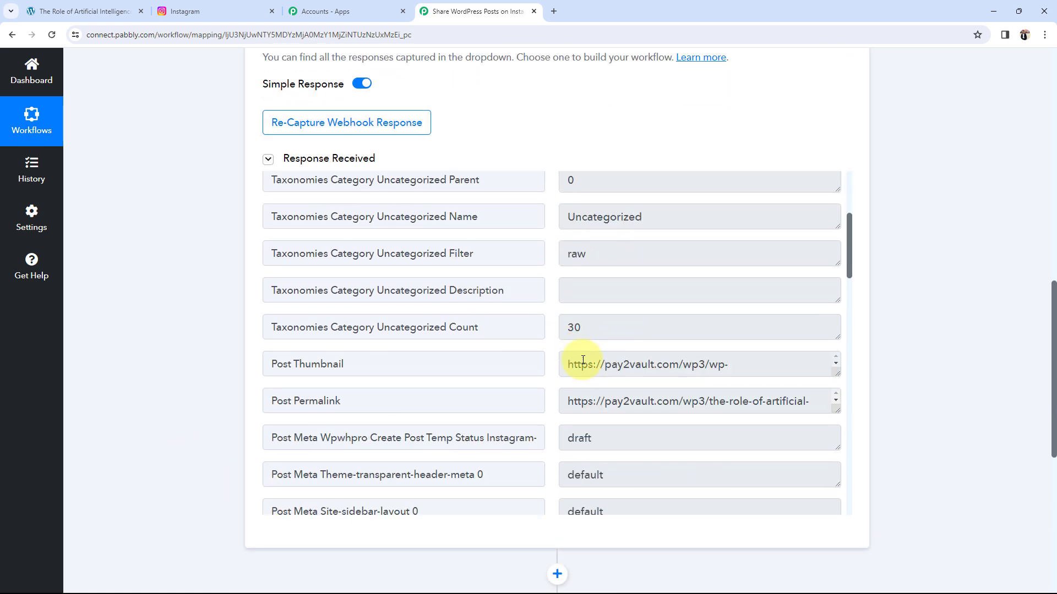
left_click_drag(601, 361, 860, 379)
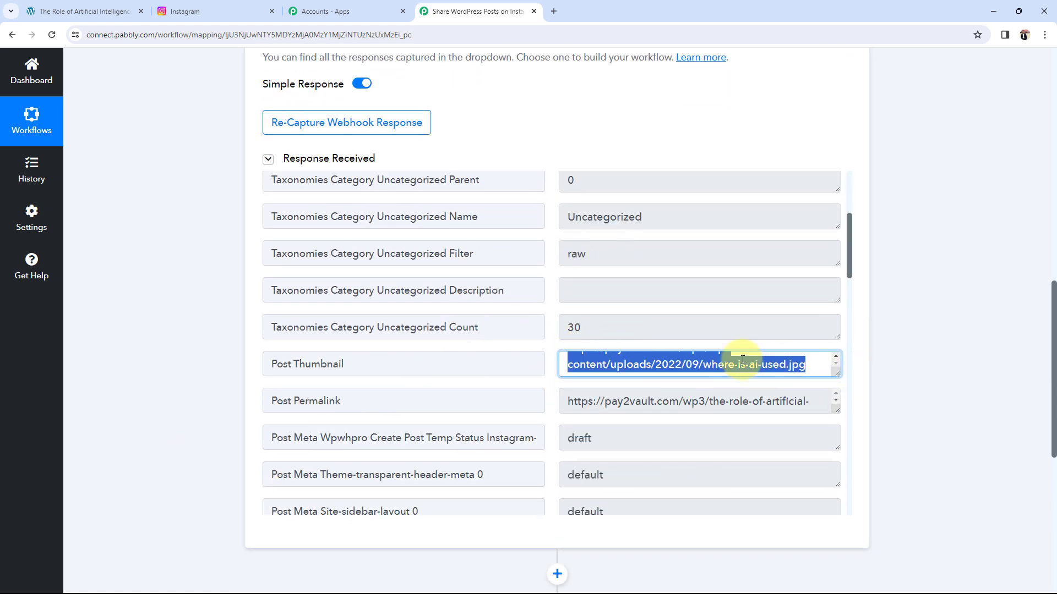
left_click_drag(584, 406, 826, 406)
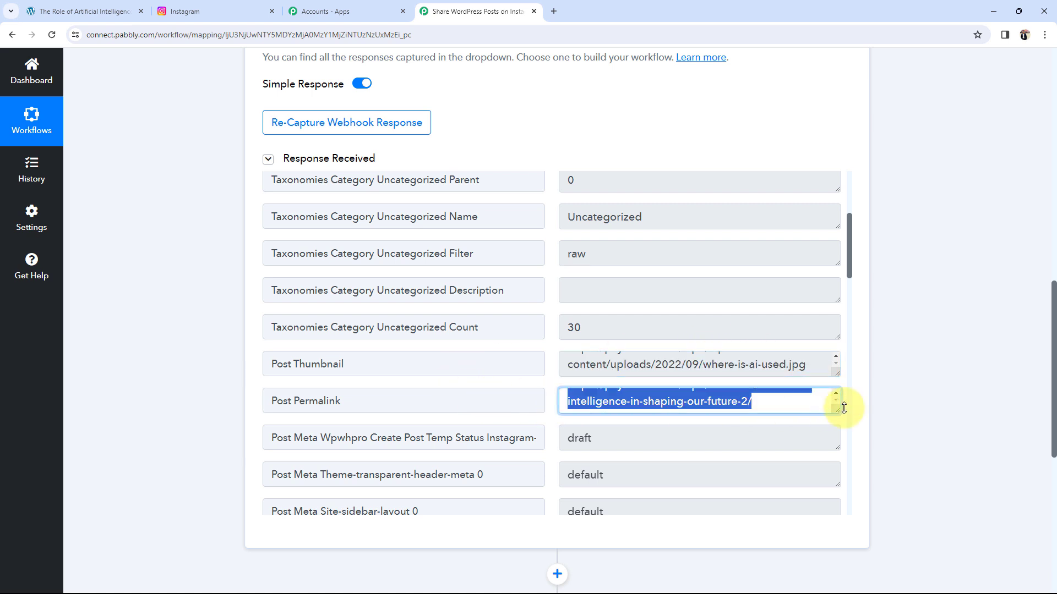
scroll(661, 407, "down", 4)
scroll(661, 407, "down", 6)
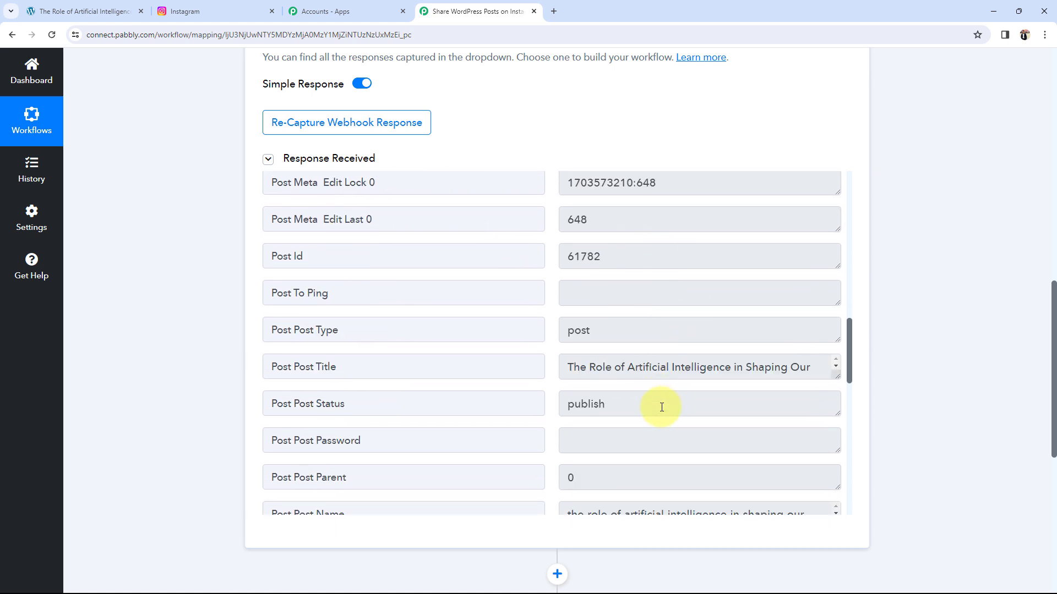
left_click_drag(568, 367, 774, 363)
scroll(587, 387, "down", 3)
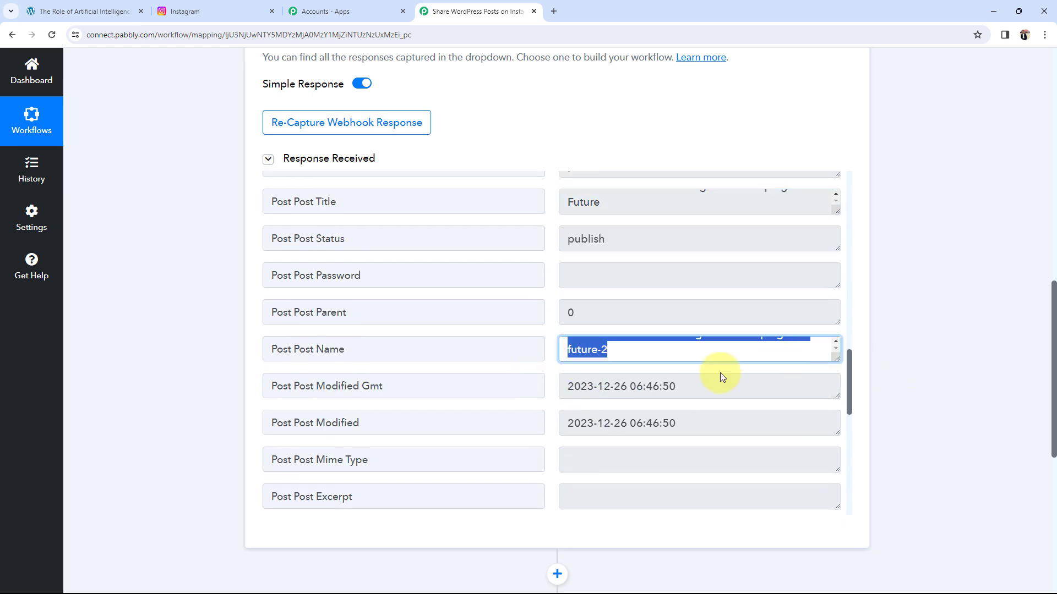
scroll(665, 391, "down", 5)
scroll(663, 394, "down", 2)
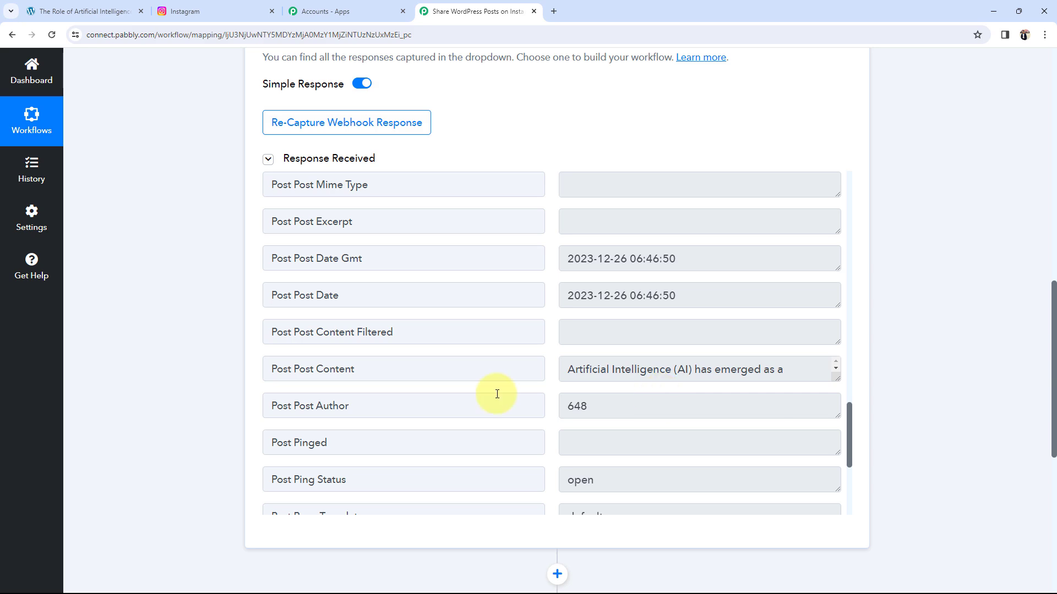
scroll(84, 401, "up", 12)
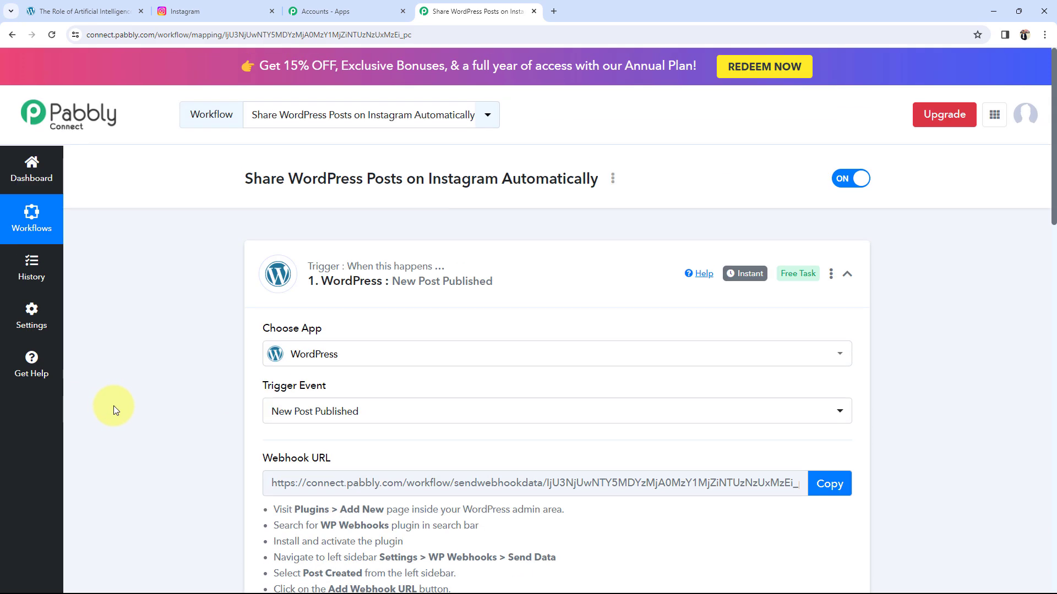
Step: Collapse the WordPress trigger and connect the Instagram for Business Publish Photo action through a new connection
left_click(604, 291)
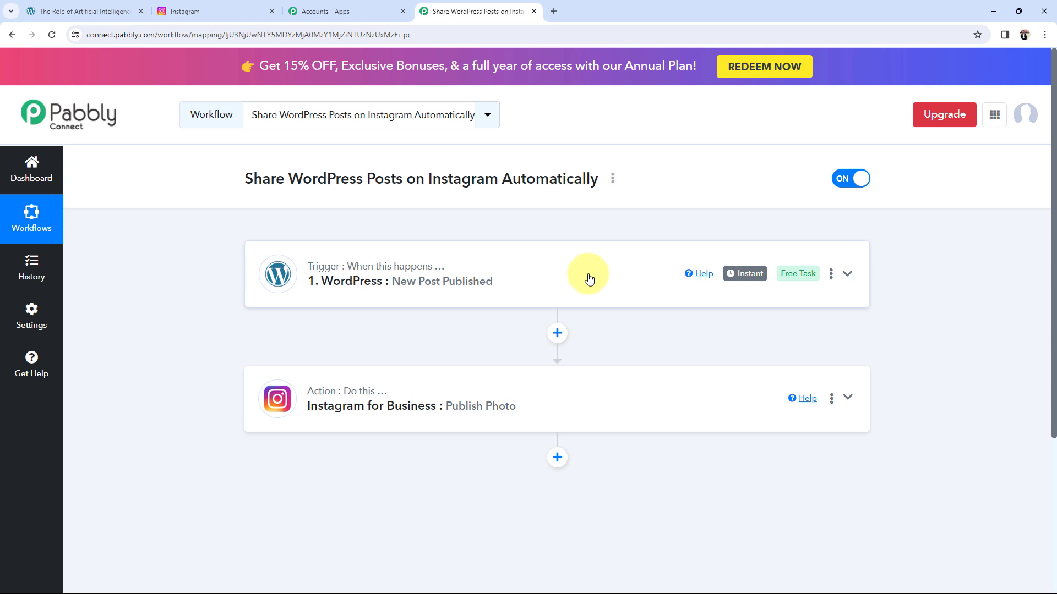
left_click(407, 401)
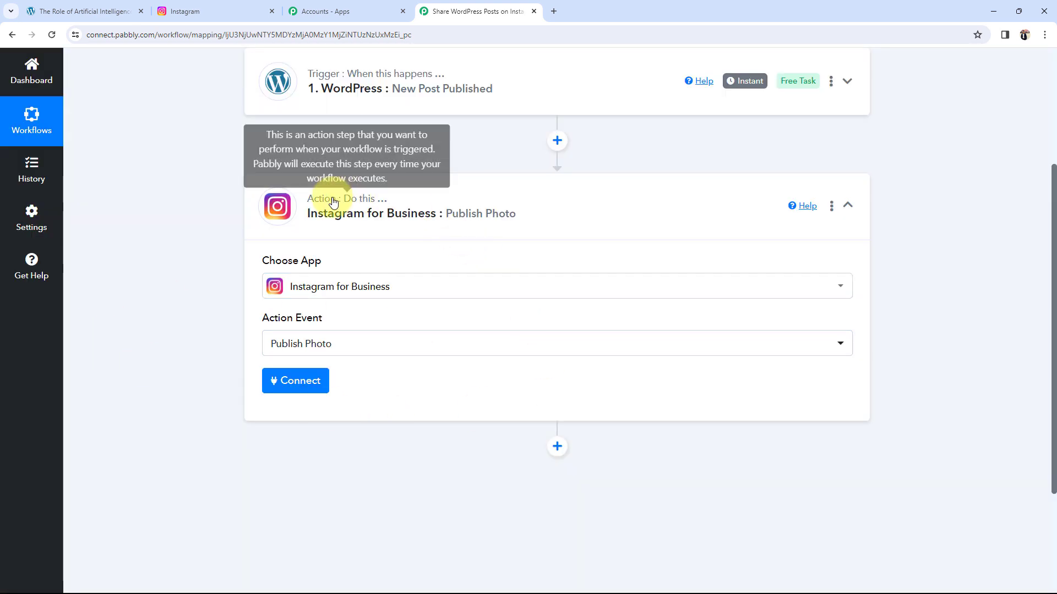
left_click(324, 384)
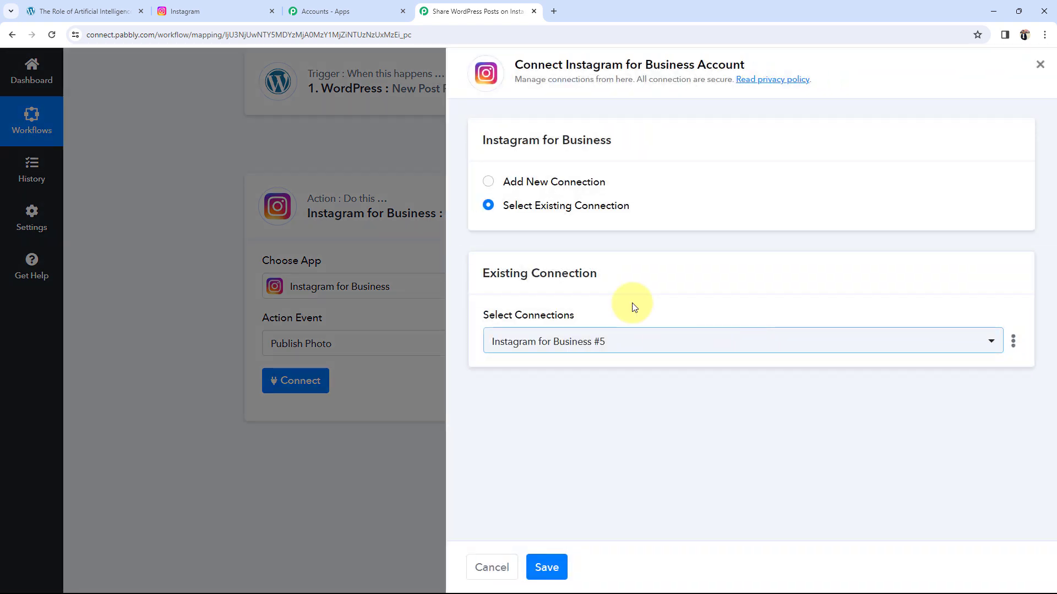
left_click(488, 182)
left_click(607, 325)
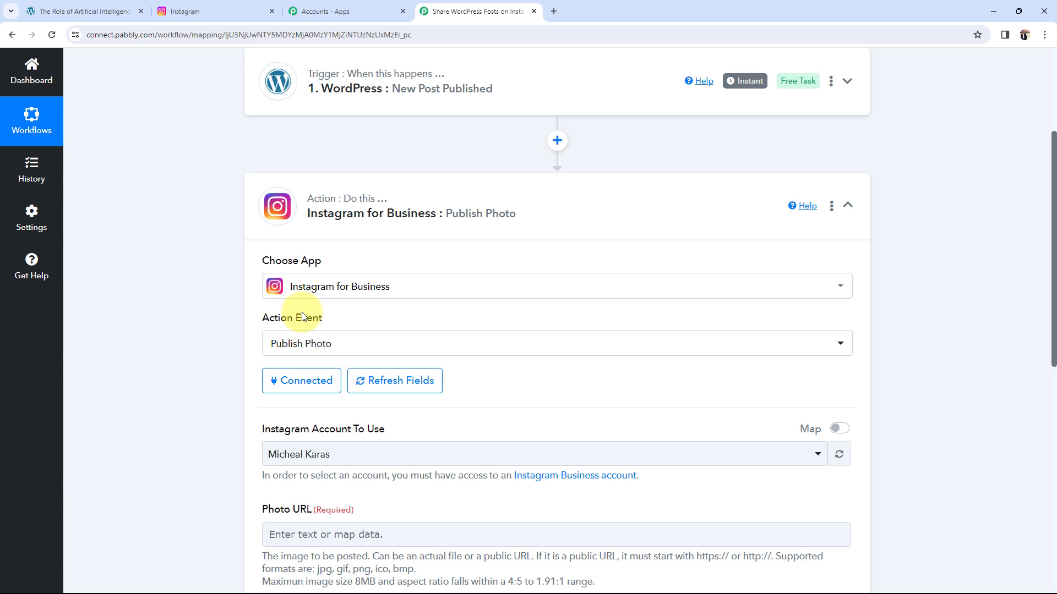
Step: Choose the business account in Instagram Account To Use and check the open Instagram page
scroll(228, 443, "down", 3)
left_click(293, 301)
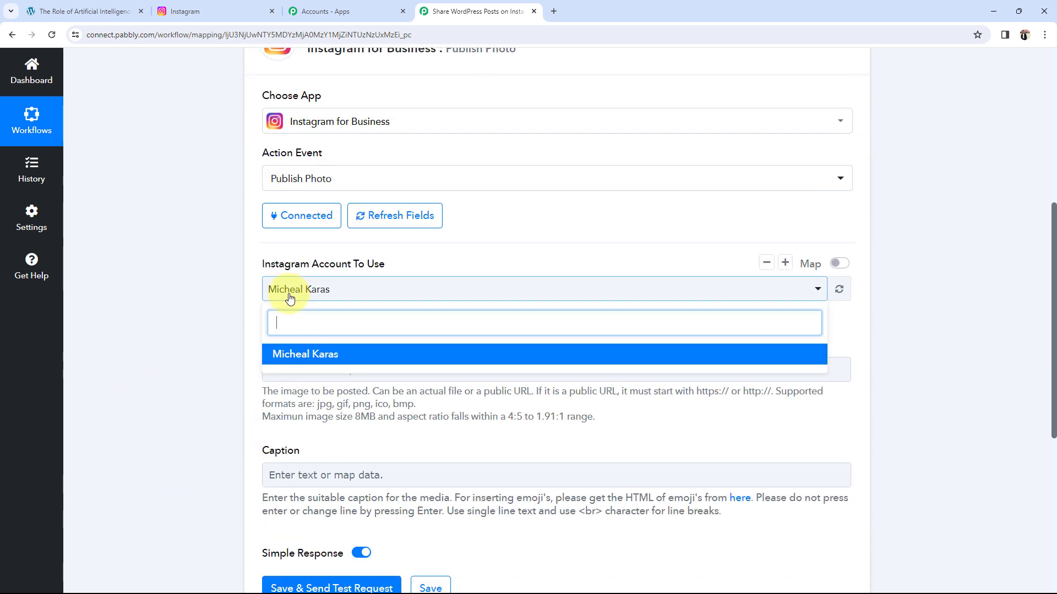
left_click(276, 355)
left_click(215, 265)
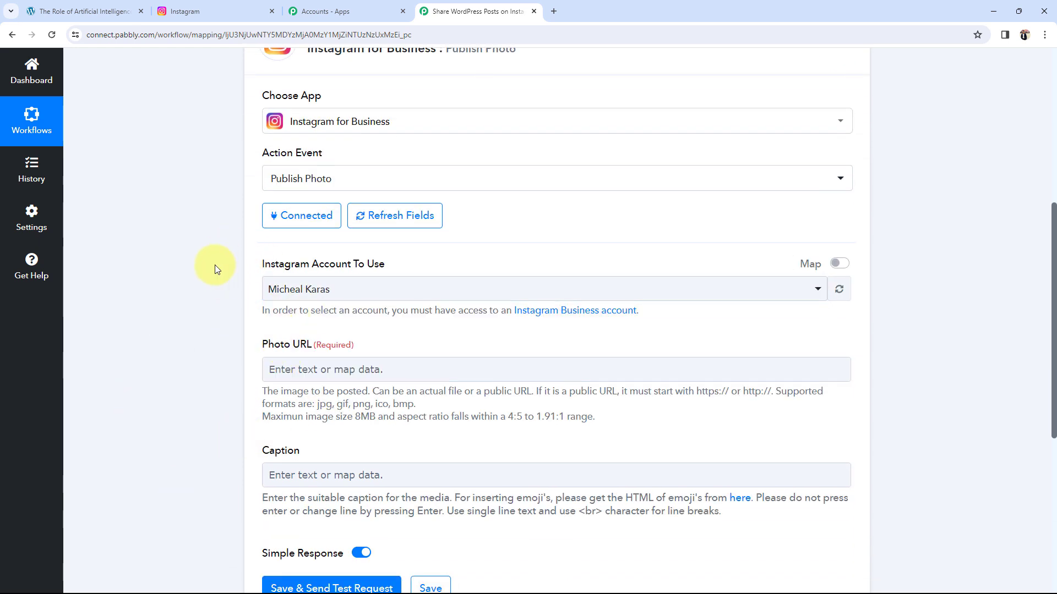
left_click(189, 7)
left_click(484, 11)
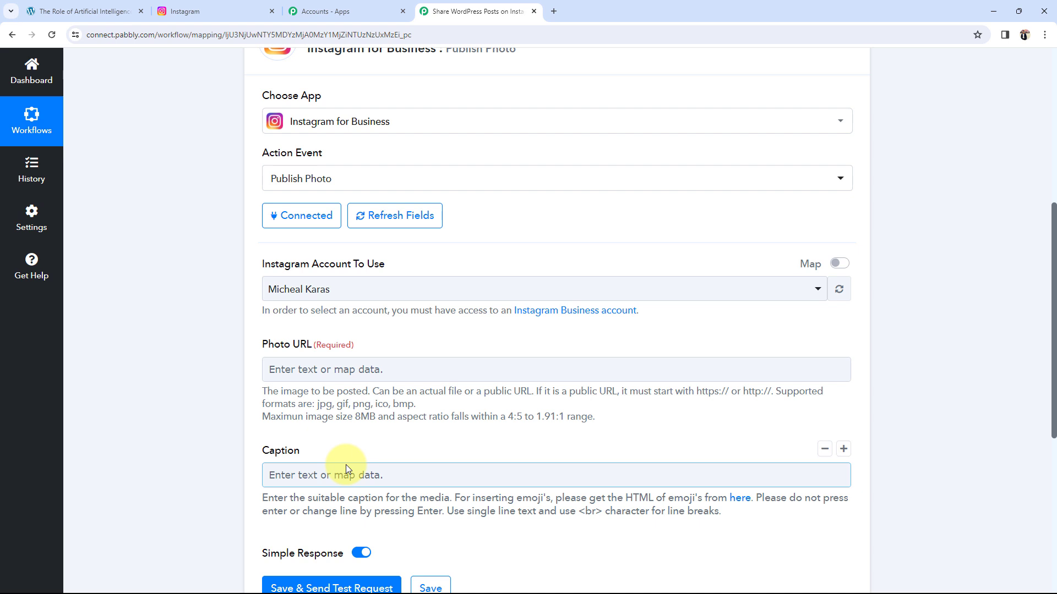
Step: Map the Photo URL of the Instagram action to the Post Thumbnail value from the WordPress New Post Published step
left_click_drag(258, 342, 308, 347)
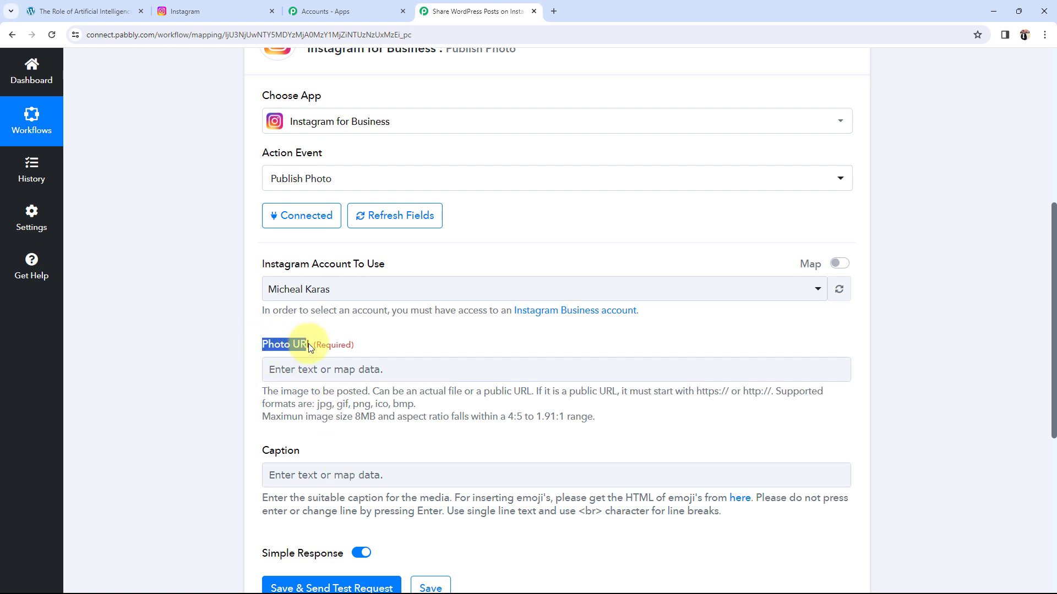
left_click(190, 327)
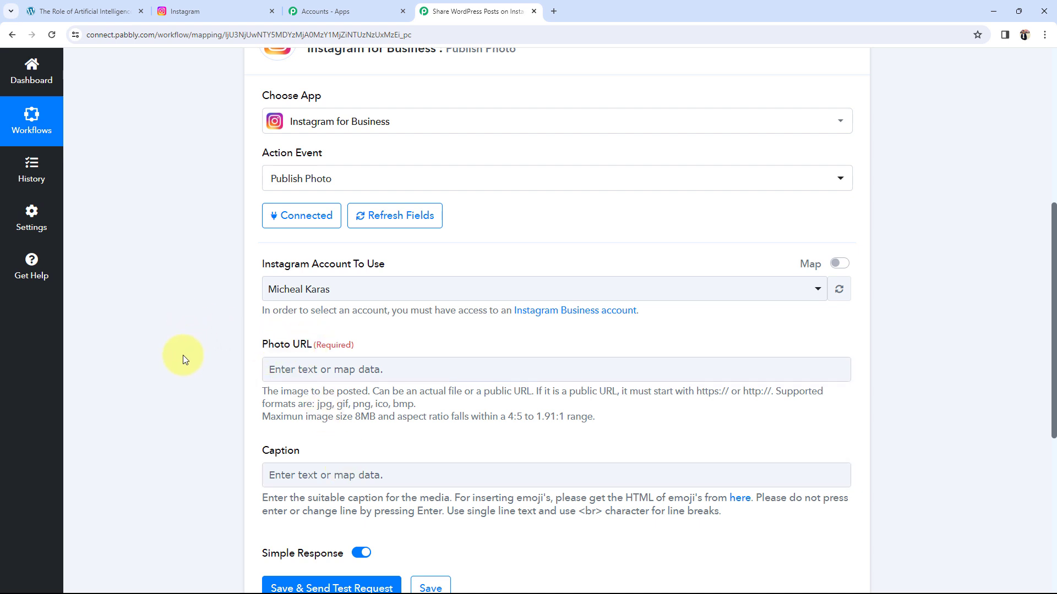
left_click(333, 380)
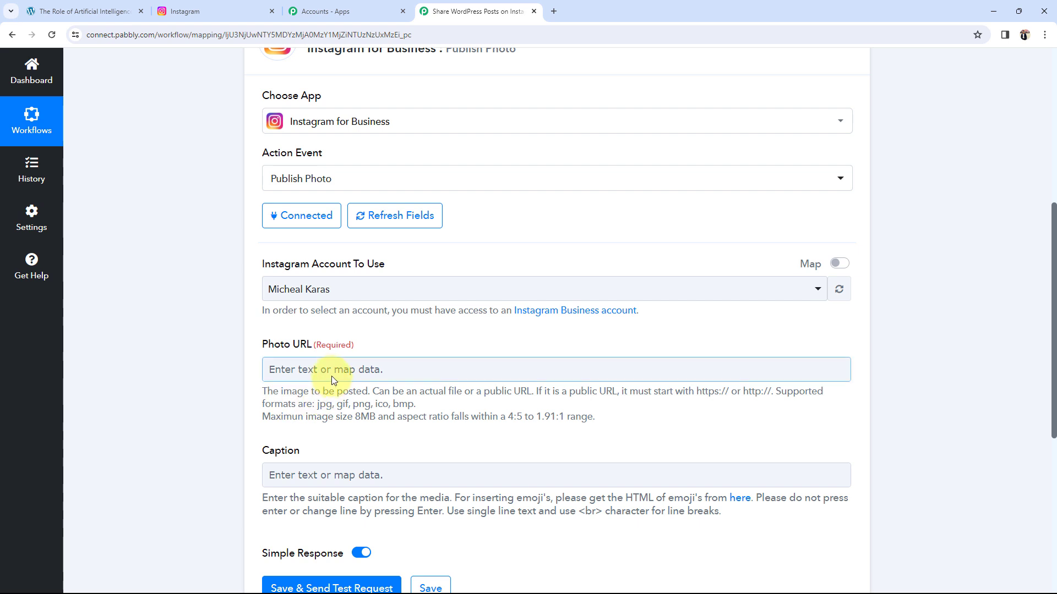
left_click(193, 408)
scroll(193, 408, "up", 6)
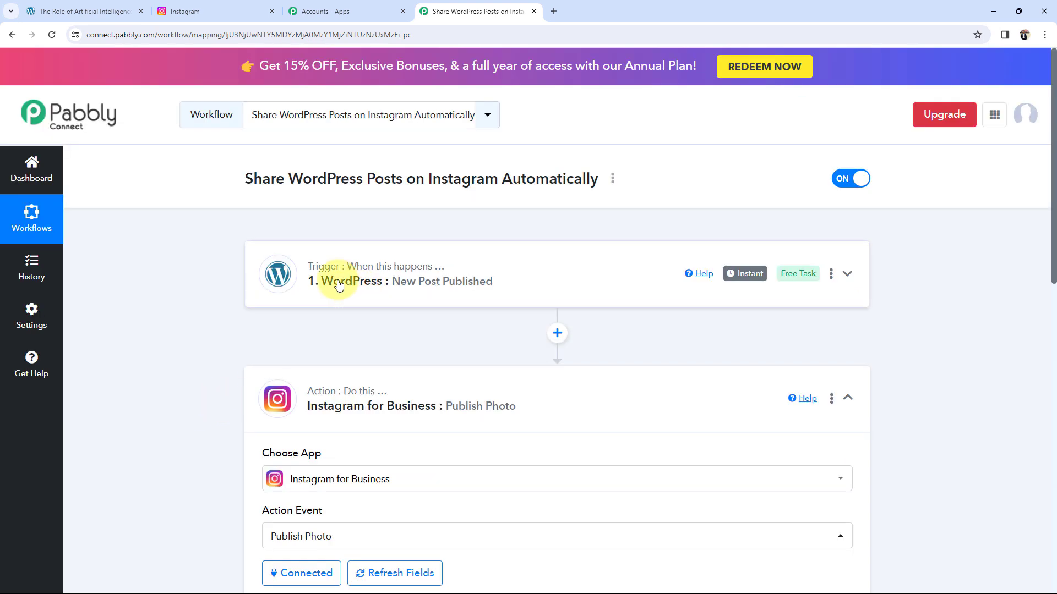
scroll(308, 276, "down", 10)
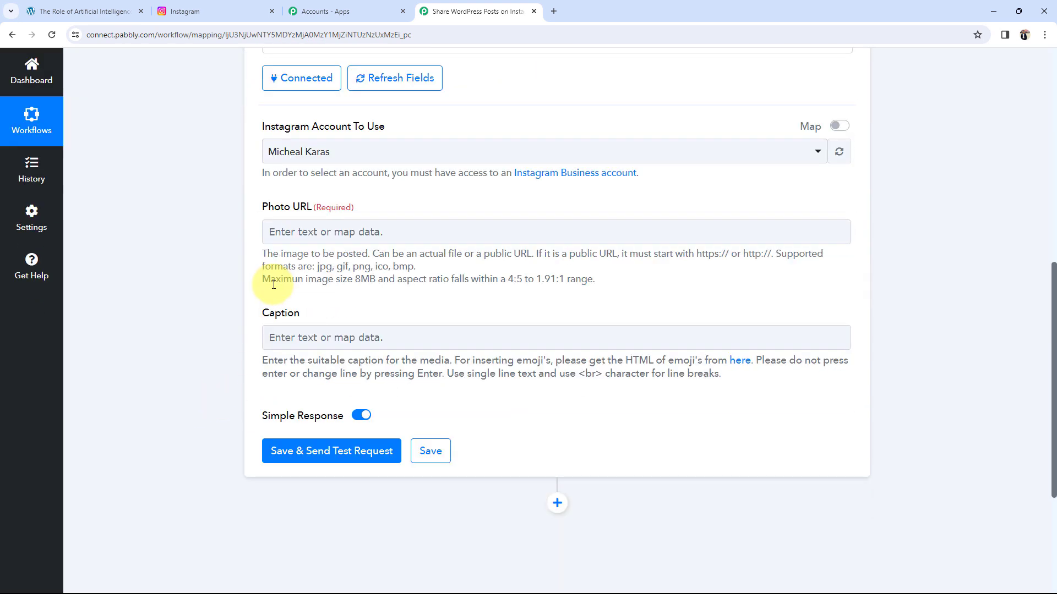
left_click(286, 177)
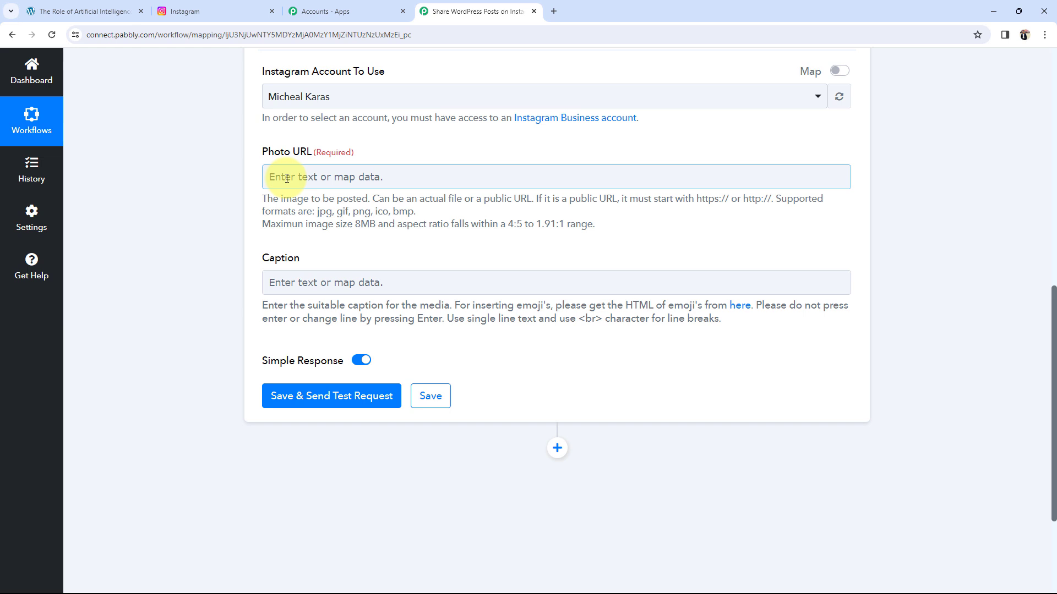
left_click(287, 177)
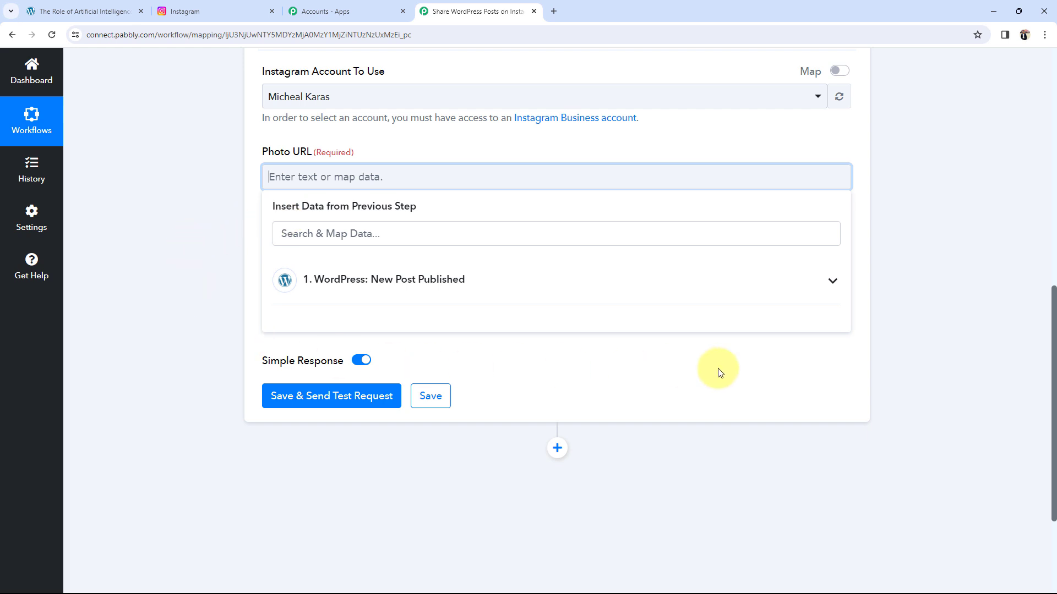
left_click(820, 287)
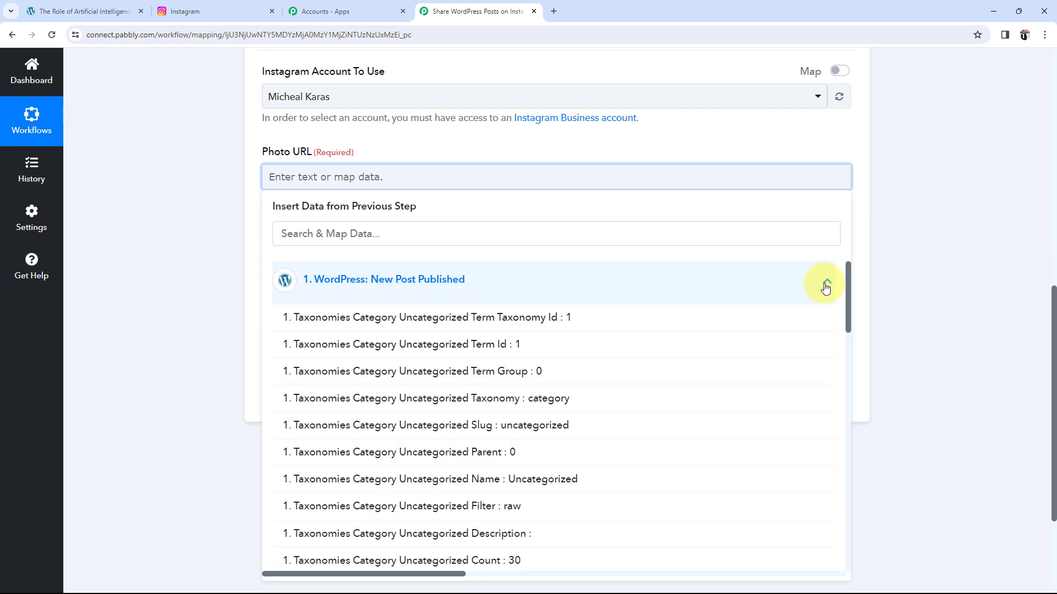
scroll(385, 418, "down", 2)
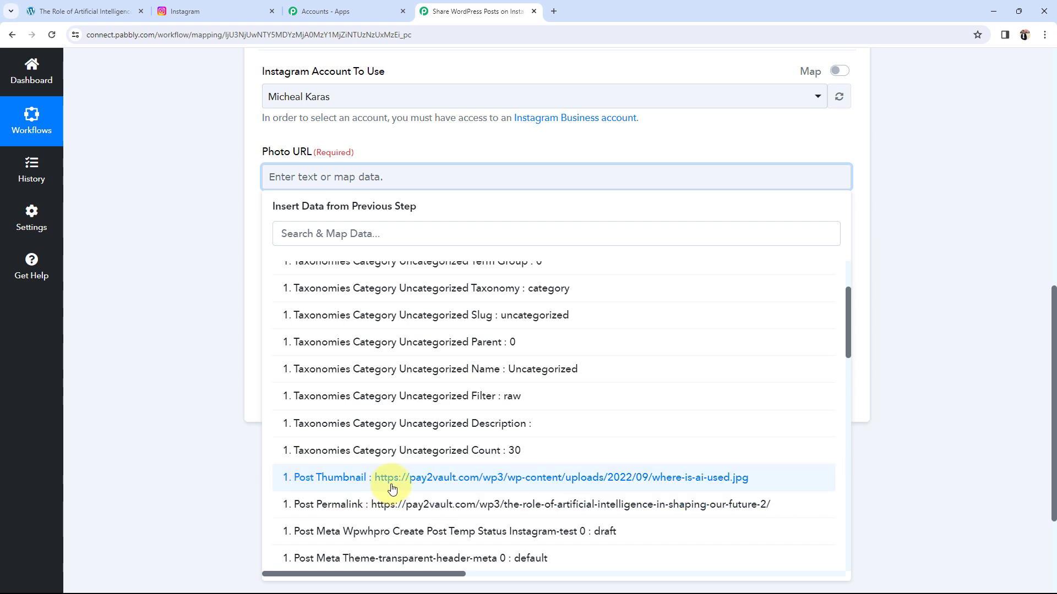
left_click(478, 479)
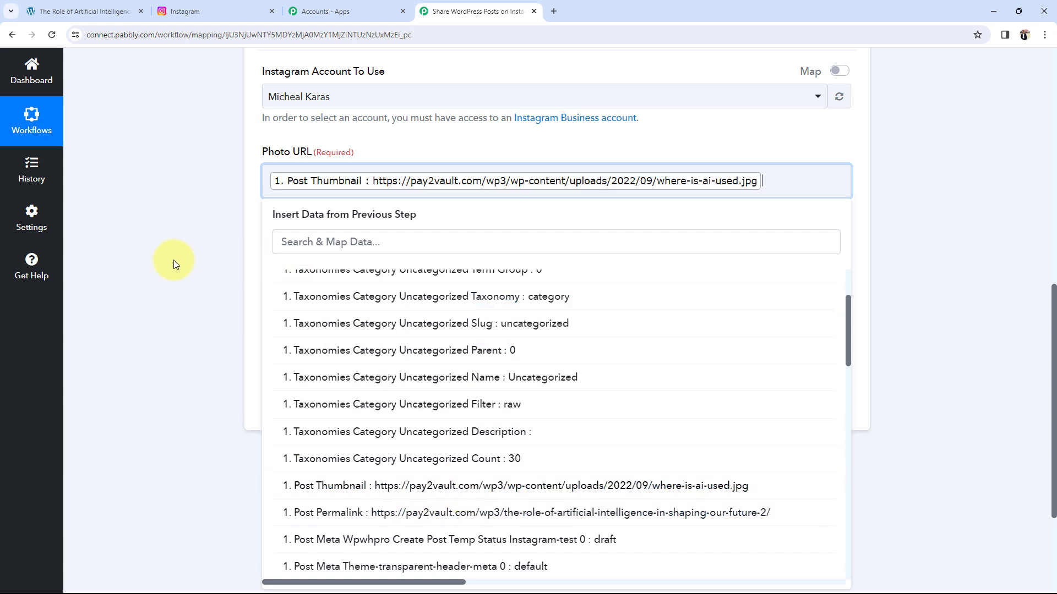
Step: Map the Caption of the Instagram action to the Post Title value from the WordPress New Post Published step
left_click(175, 262)
scroll(231, 254, "down", 2)
left_click(282, 187)
left_click(282, 187)
left_click(309, 282)
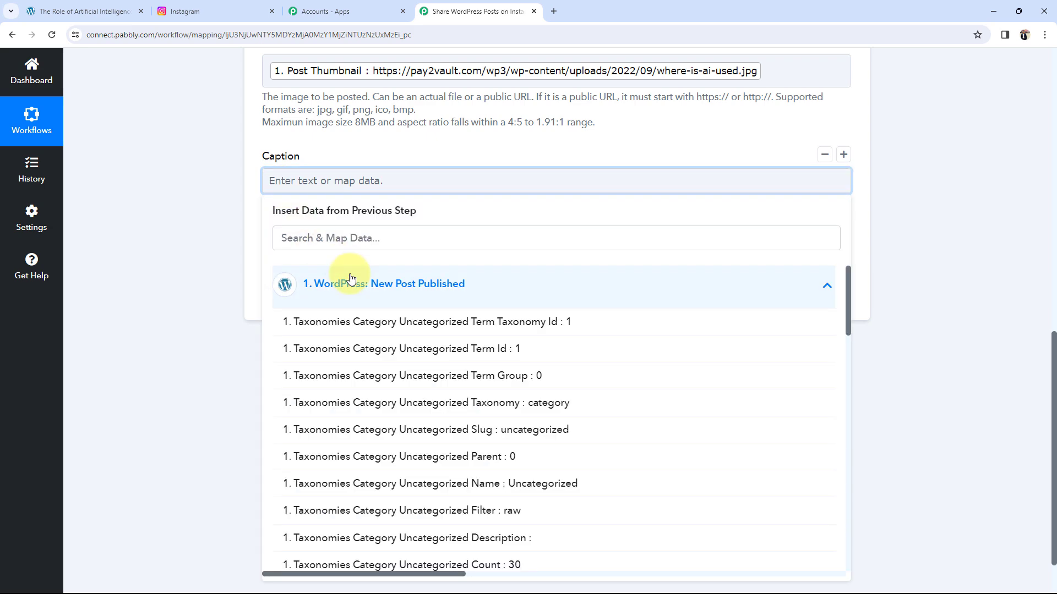
scroll(412, 437, "down", 8)
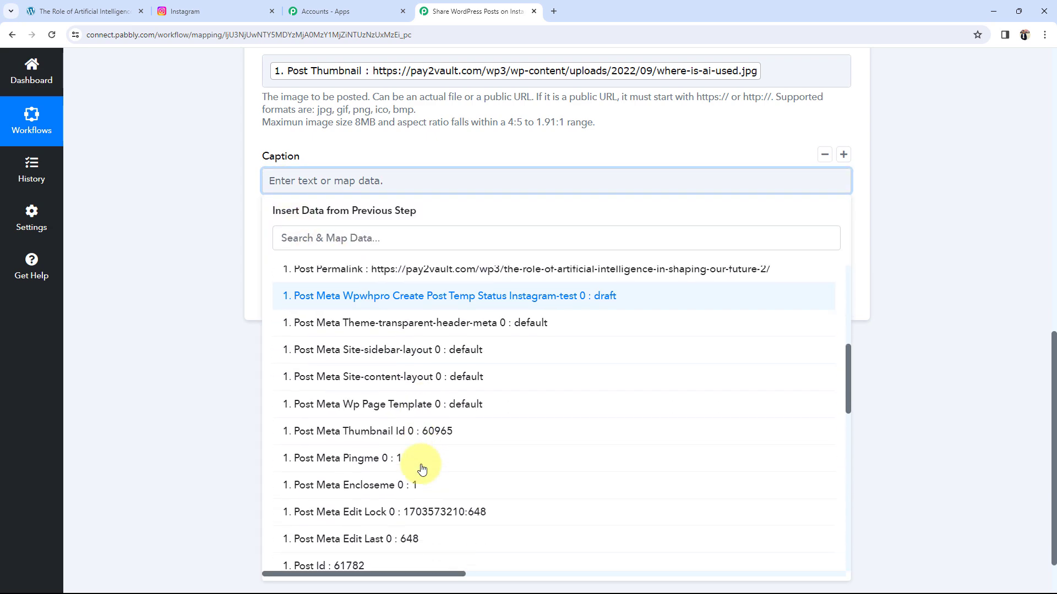
scroll(395, 469, "down", 2)
left_click(399, 458)
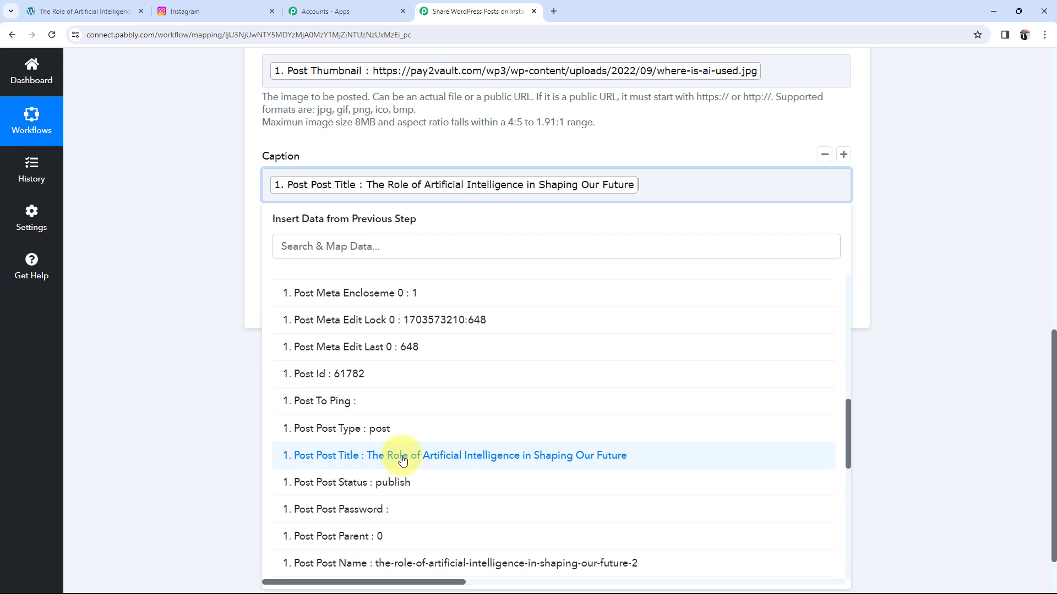
Step: Add the WordPress Post Content value to the Caption on the line directly below the post title
key("Return")
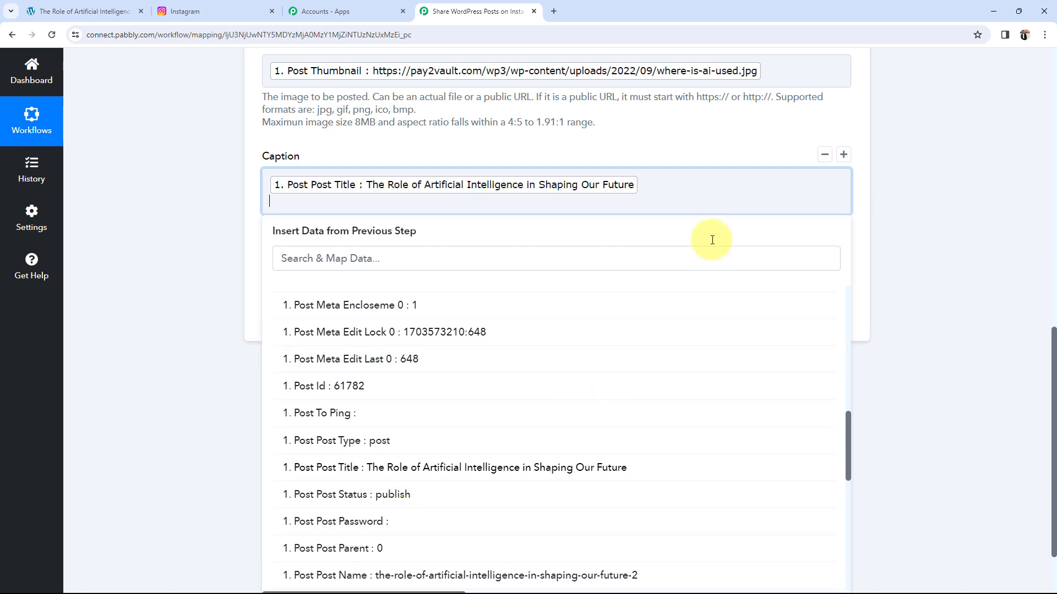
scroll(645, 427, "down", 5)
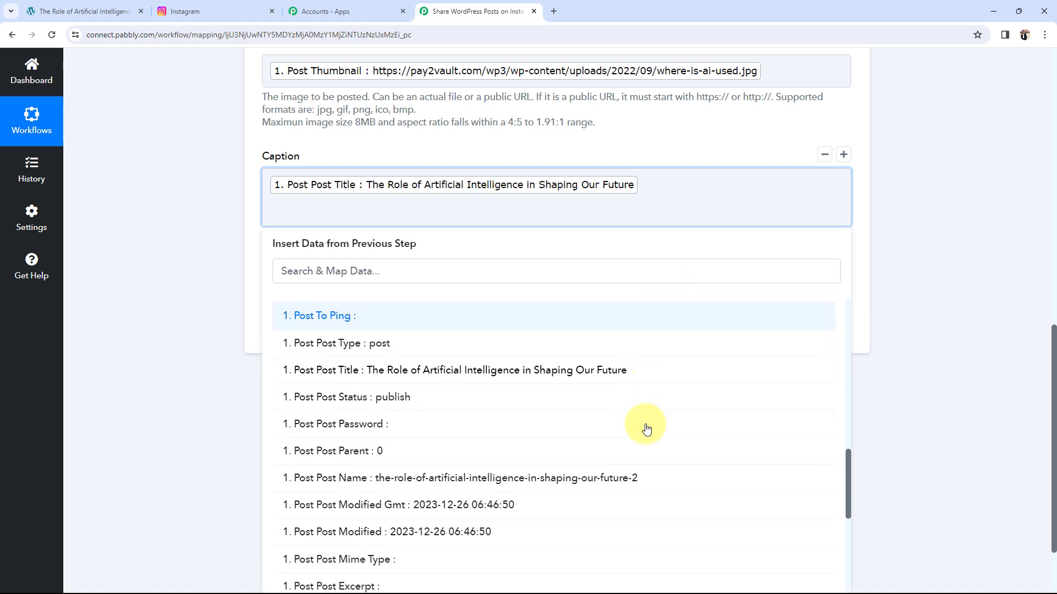
left_click(500, 528)
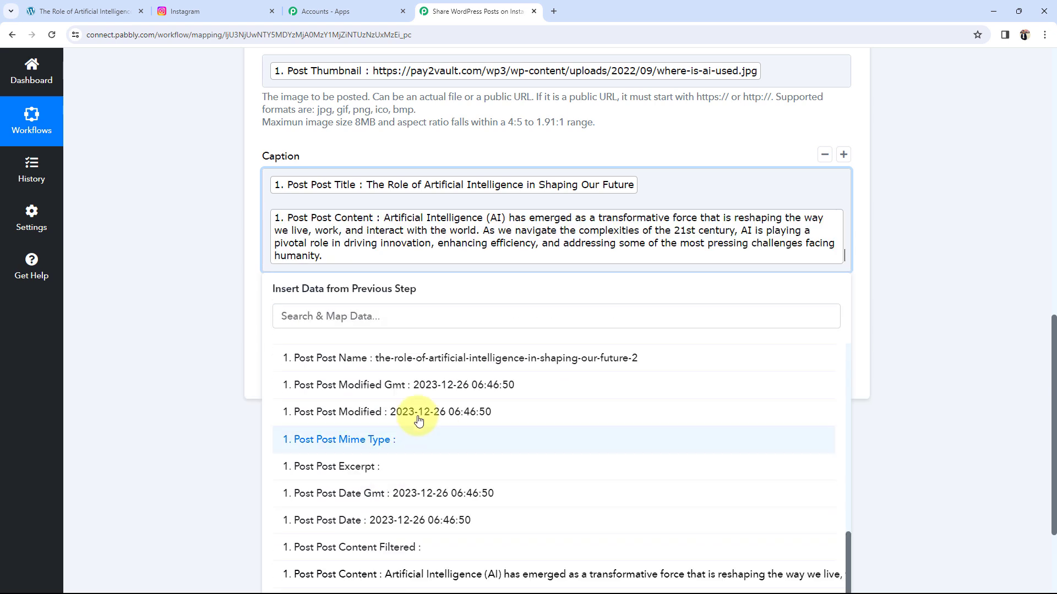
left_click(198, 318)
left_click(270, 223)
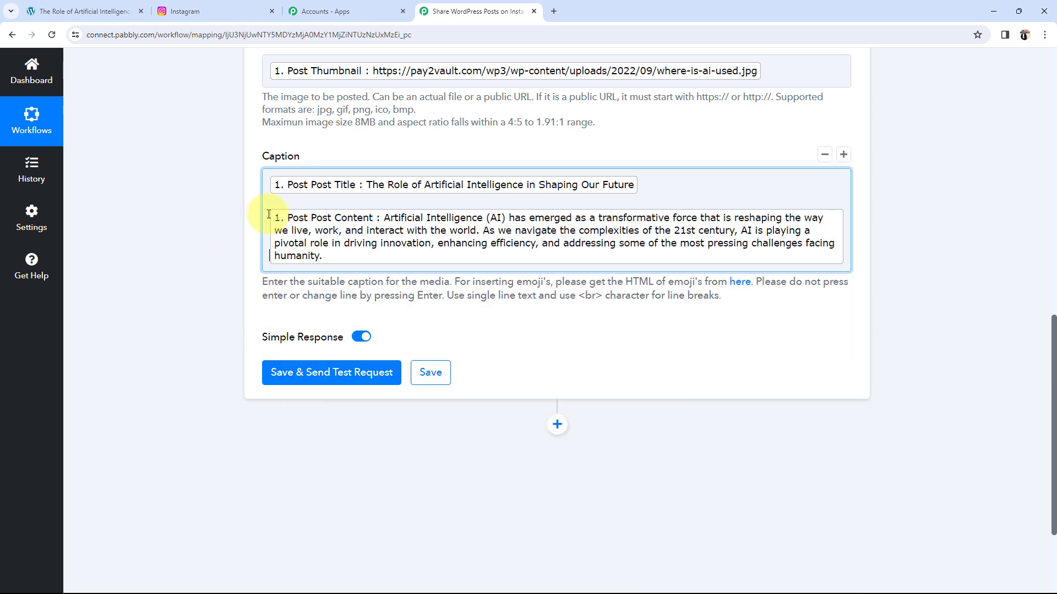
left_click(206, 233)
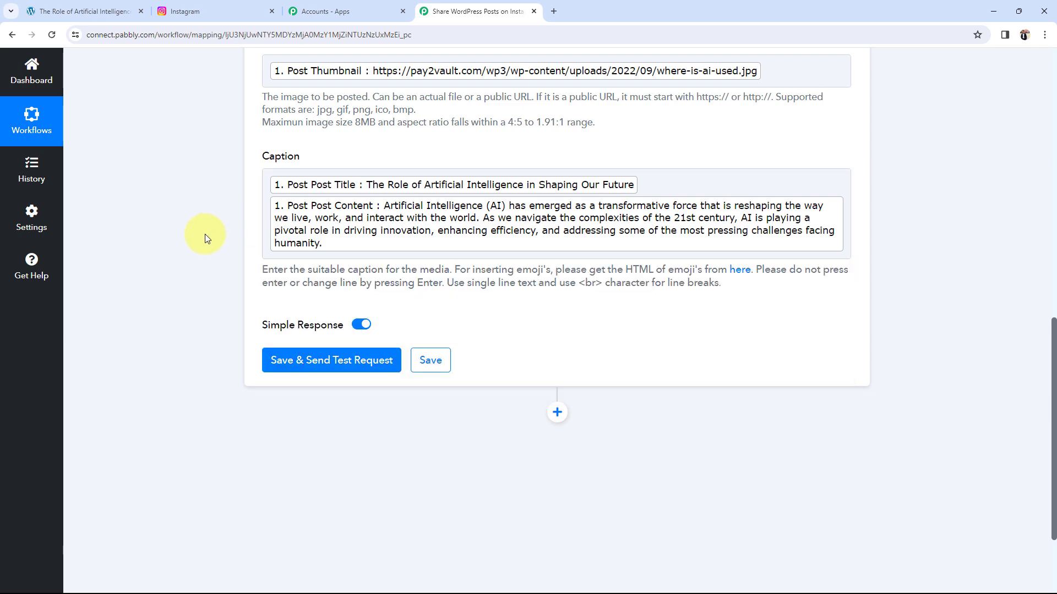
Step: Review the mapped Instagram fields, then save the Publish Photo action and send its test request
scroll(144, 349, "down", 1)
scroll(147, 355, "up", 4)
scroll(155, 360, "up", 2)
scroll(170, 372, "down", 1)
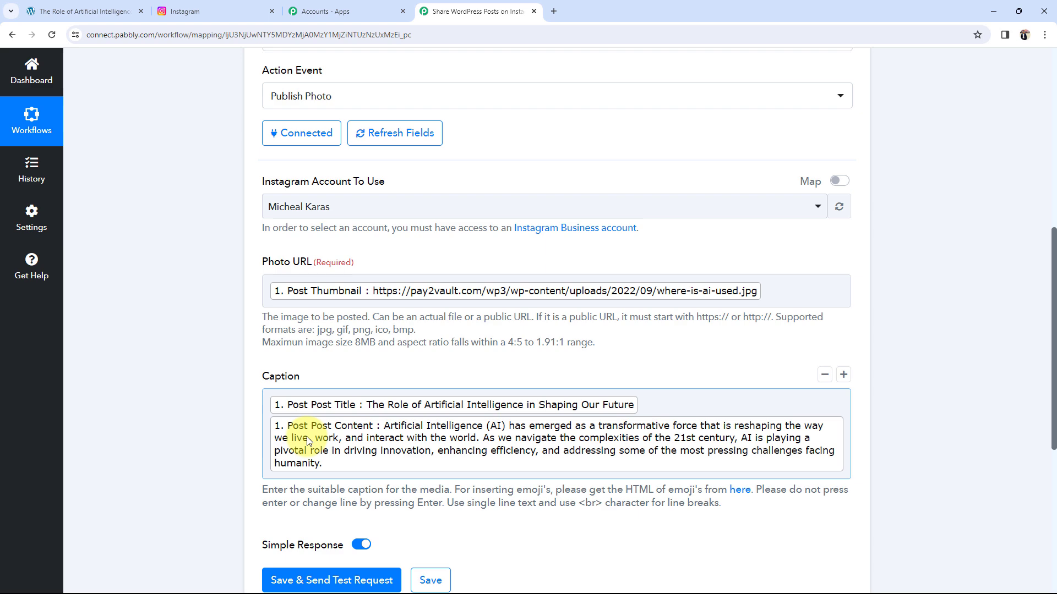
scroll(214, 415, "down", 2)
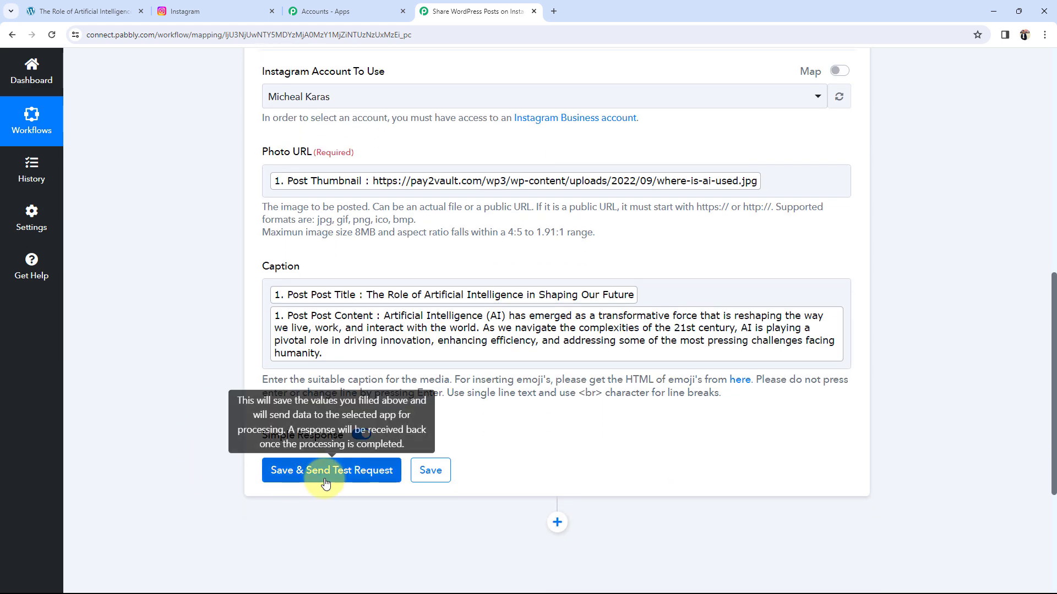
left_click(325, 482)
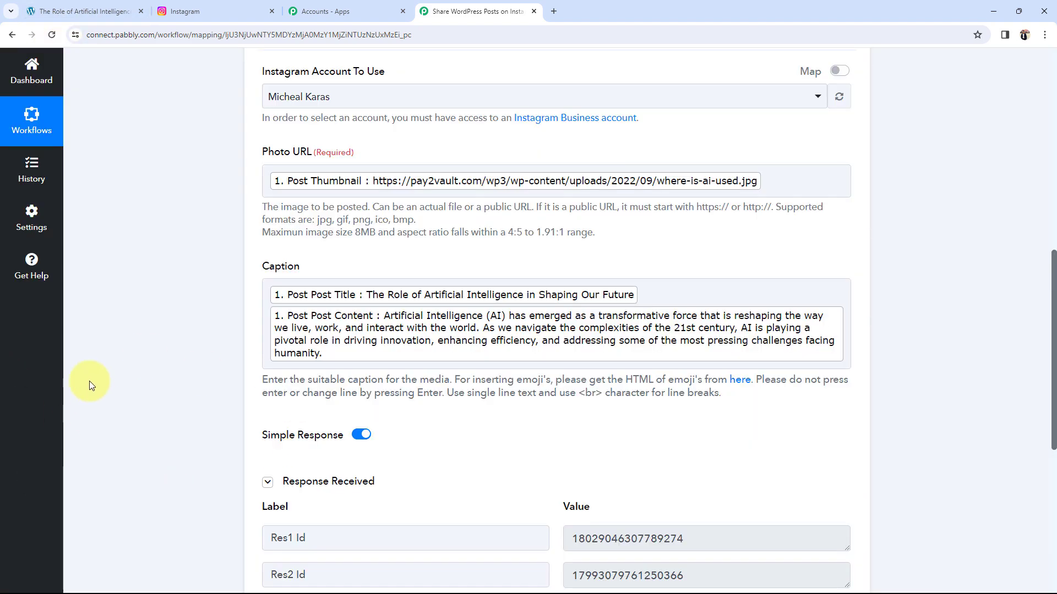
Step: Examine the Res1 Id and Res2 Id values in the Instagram action's received response
scroll(148, 429, "down", 2)
left_click_drag(690, 429, 560, 439)
double_click(567, 462)
Step: Switch to Instagram and open the newest photo post on the account's profile
left_click(215, 11)
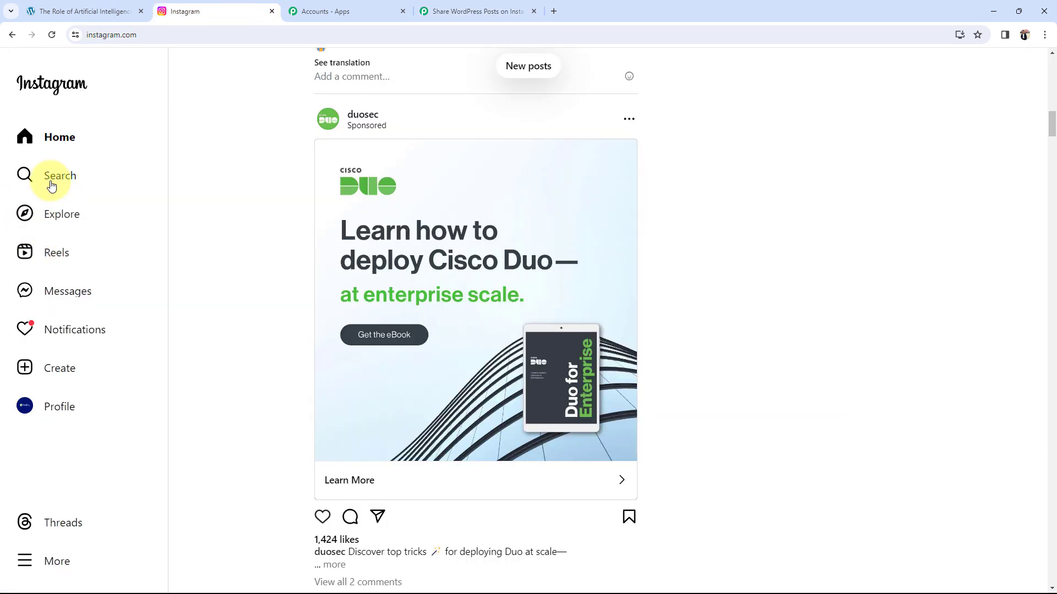
left_click(71, 408)
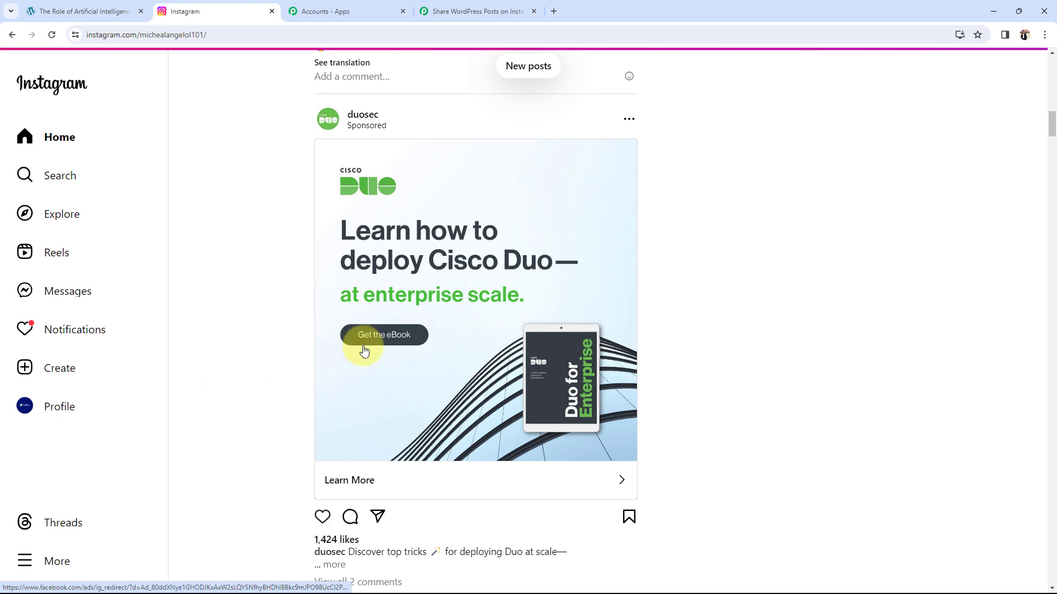
scroll(206, 388, "down", 3)
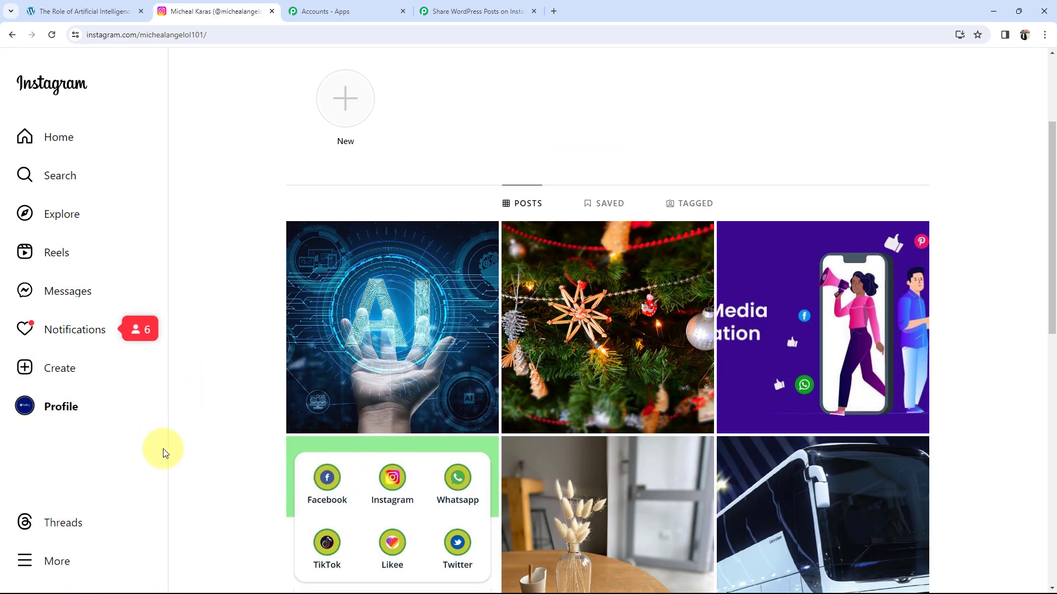
left_click(370, 350)
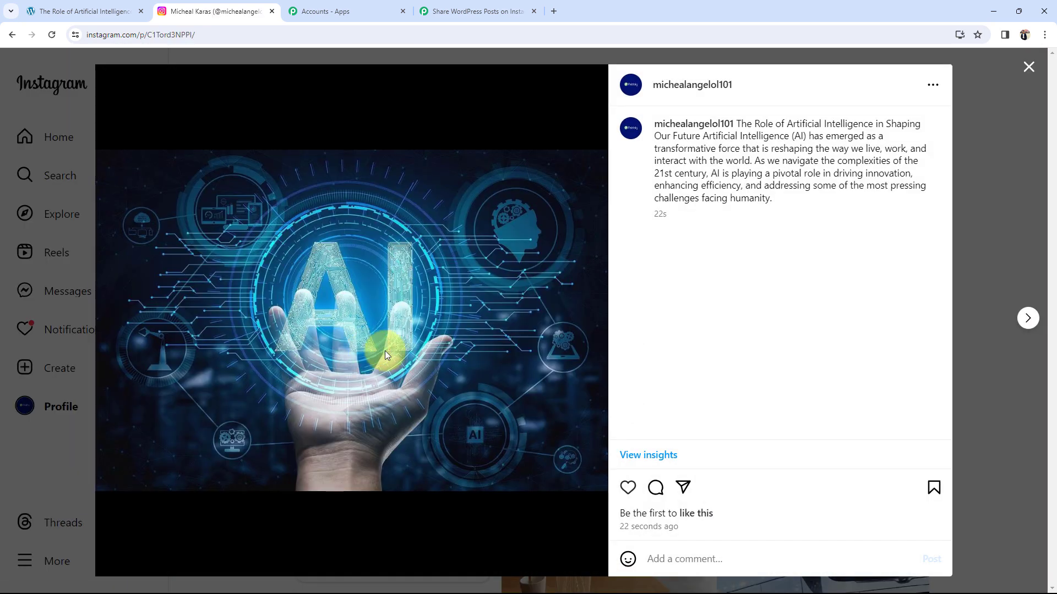
Step: Compare the WordPress post's featured image with the Instagram photo and check the title and content in the Instagram caption
left_click(127, 6)
scroll(448, 337, "up", 3)
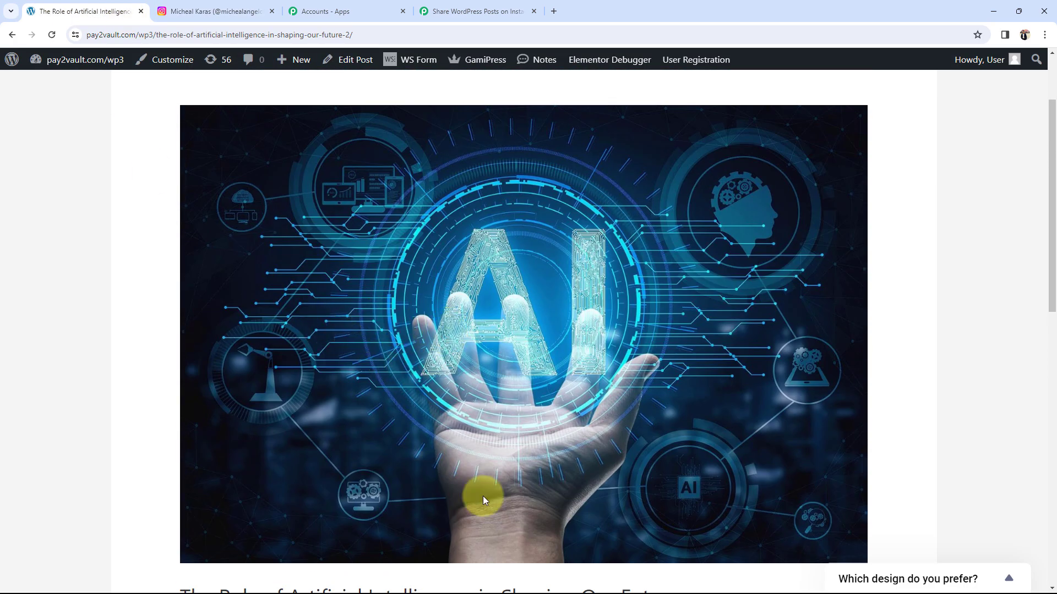
left_click(245, 5)
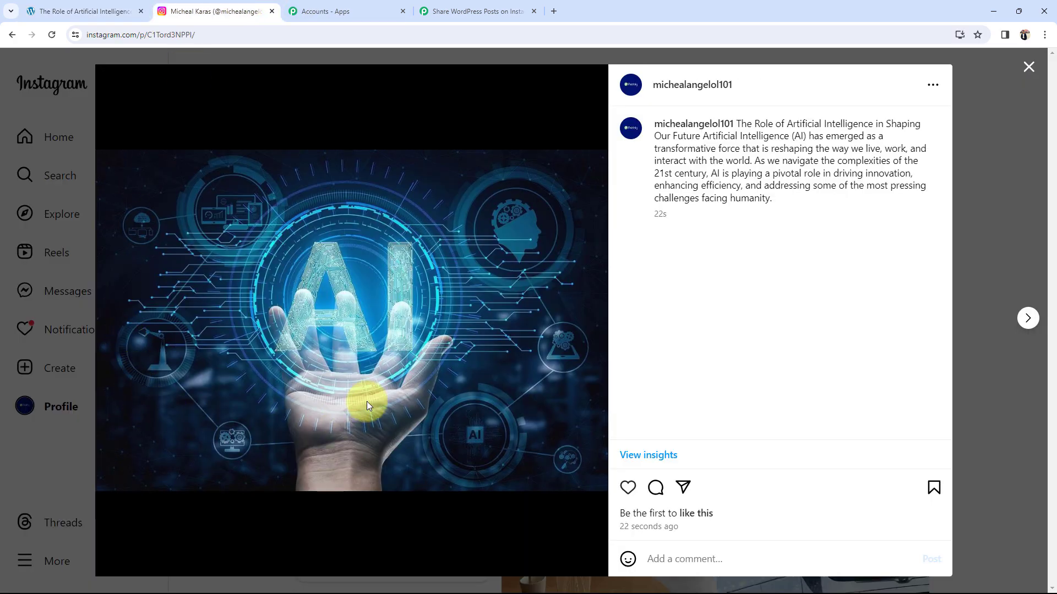
left_click_drag(741, 123, 907, 137)
left_click(707, 158)
left_click_drag(655, 136, 812, 212)
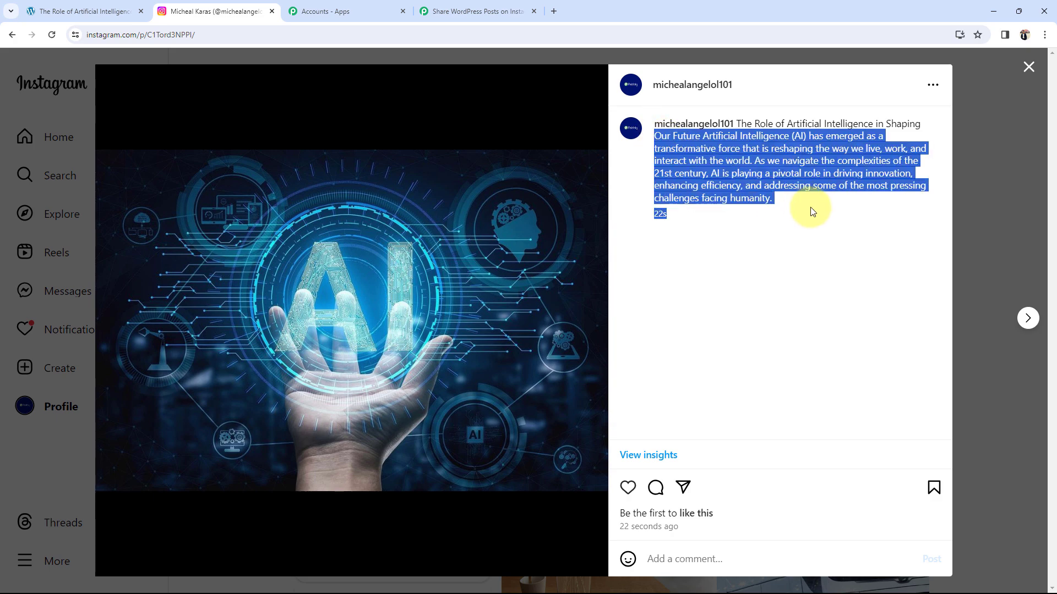
left_click(733, 355)
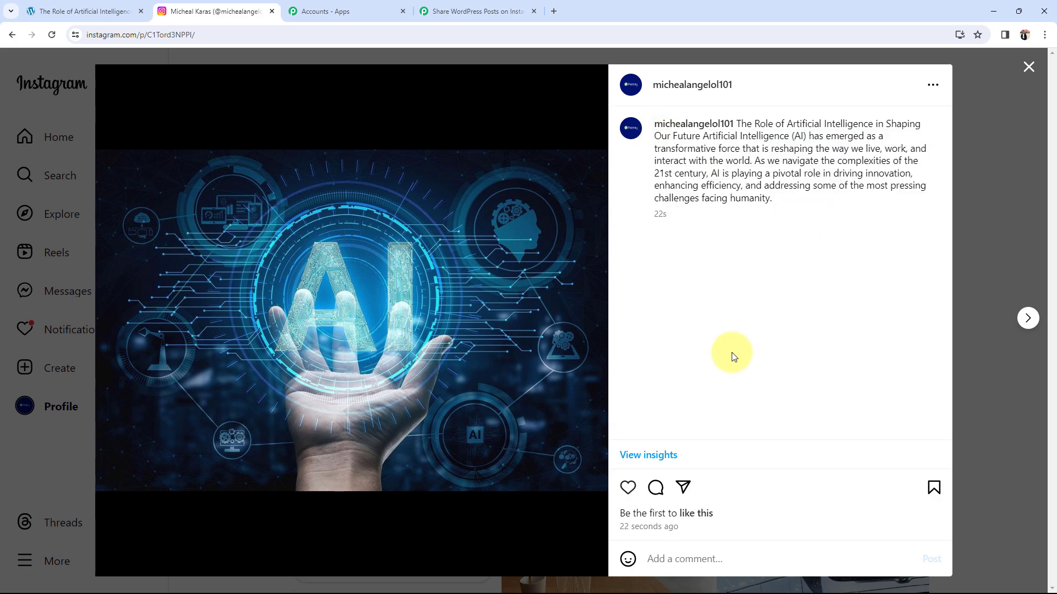
Step: Return to Pabbly Connect and collapse the Instagram for Business action in the workflow
left_click(474, 11)
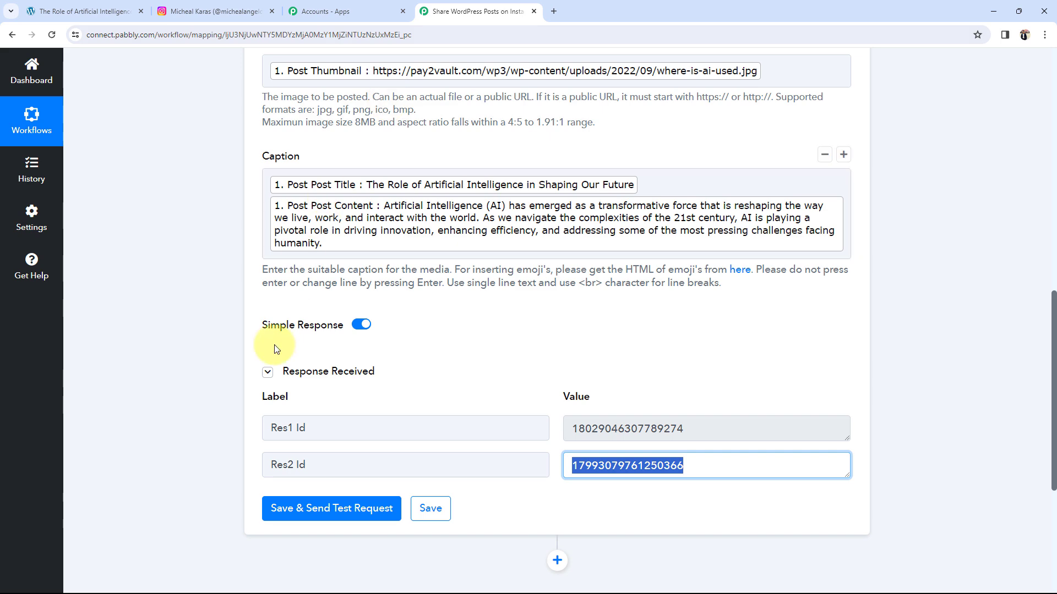
scroll(267, 359, "up", 11)
left_click(394, 336)
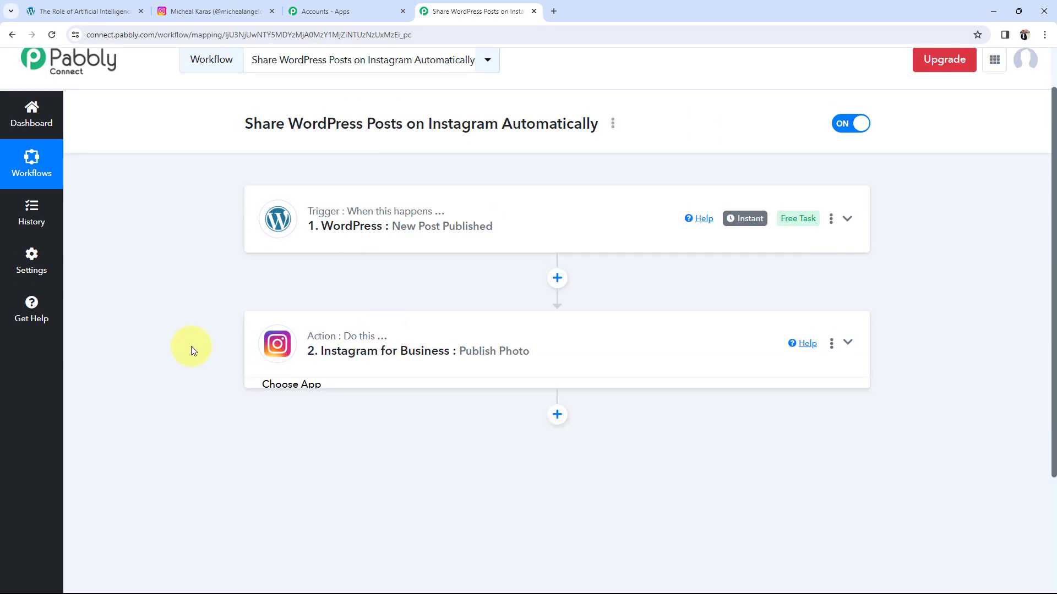
scroll(192, 346, "up", 1)
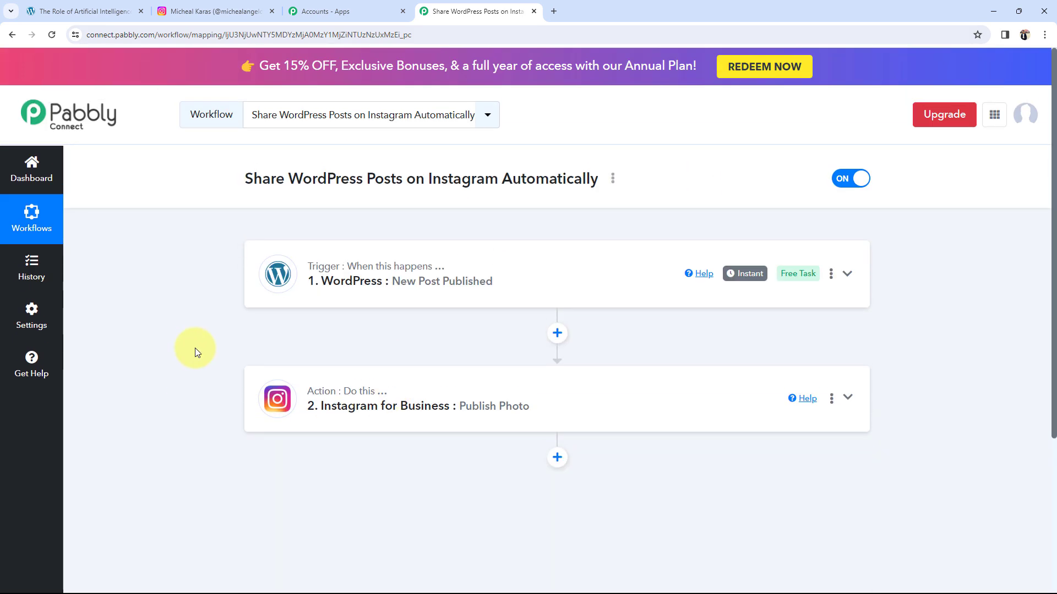